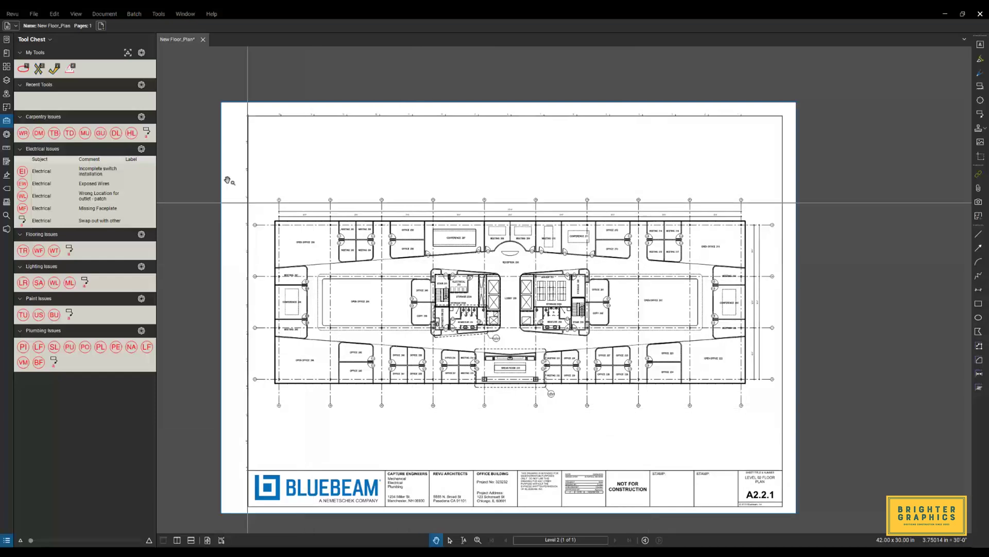
Check the list of available profiles and which one is active
left_click(12, 14)
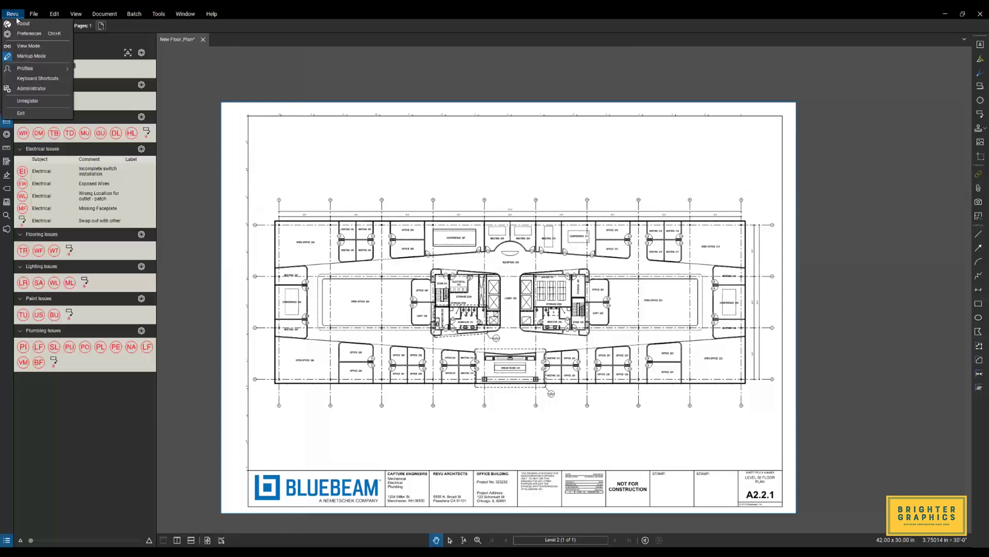
mouse_move(44, 71)
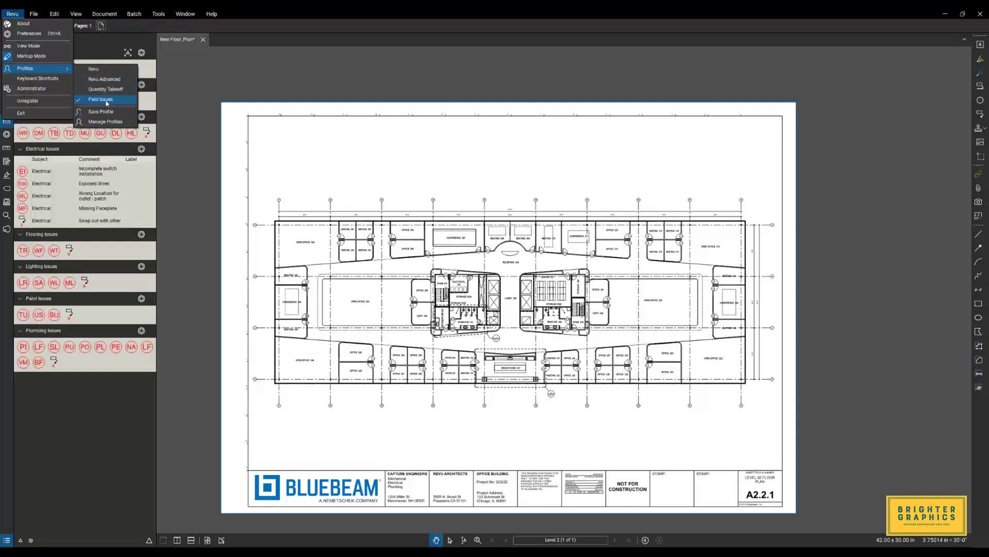
left_click(3, 256)
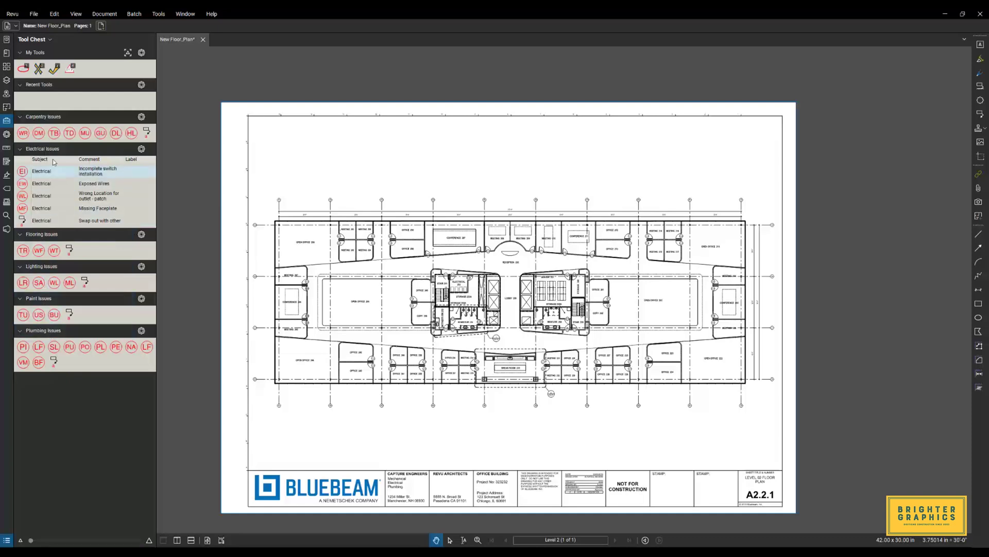
Place one DM carpentry issue marker in Open Office 200, just above the wall of Meeting 247
left_click(39, 134)
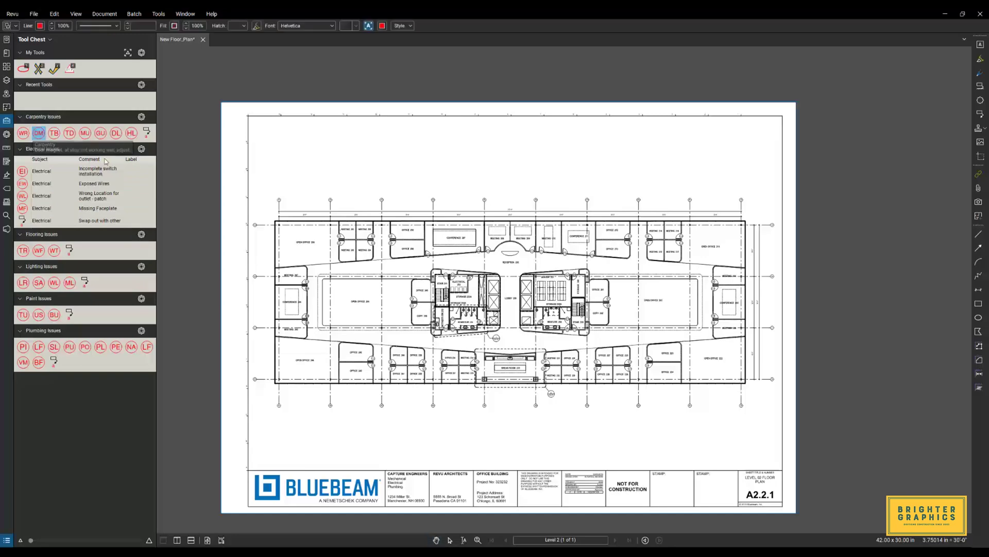
scroll(291, 240, "up", 7)
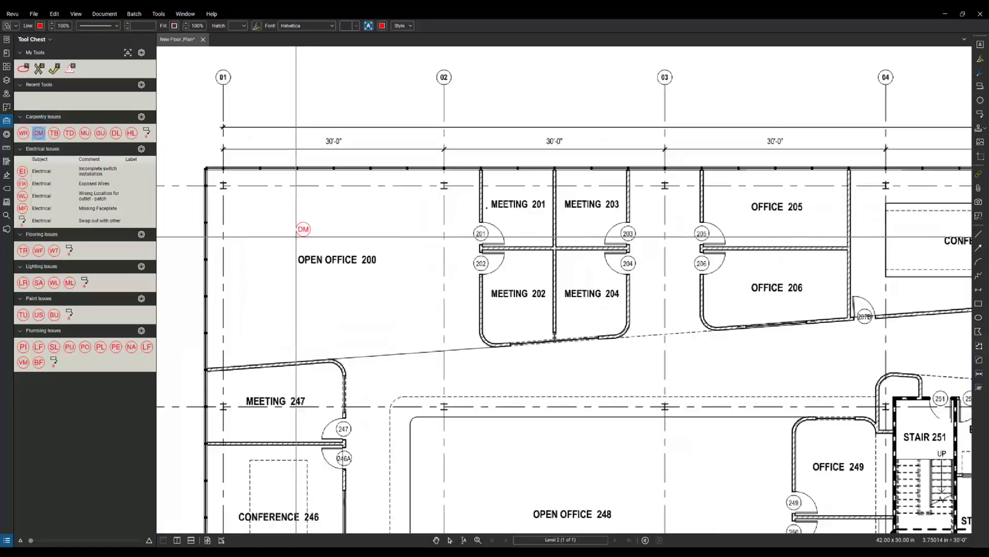
left_click(223, 373)
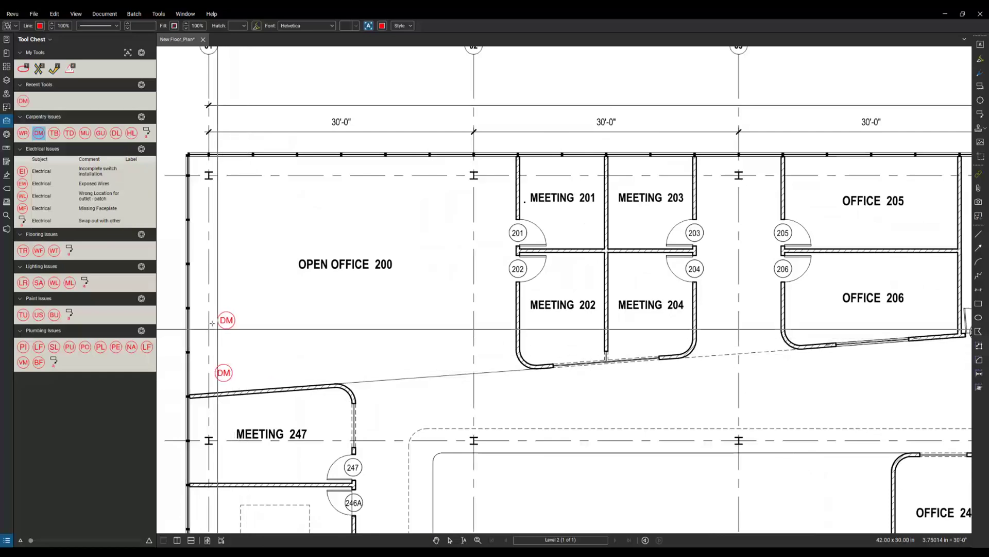
key("Escape")
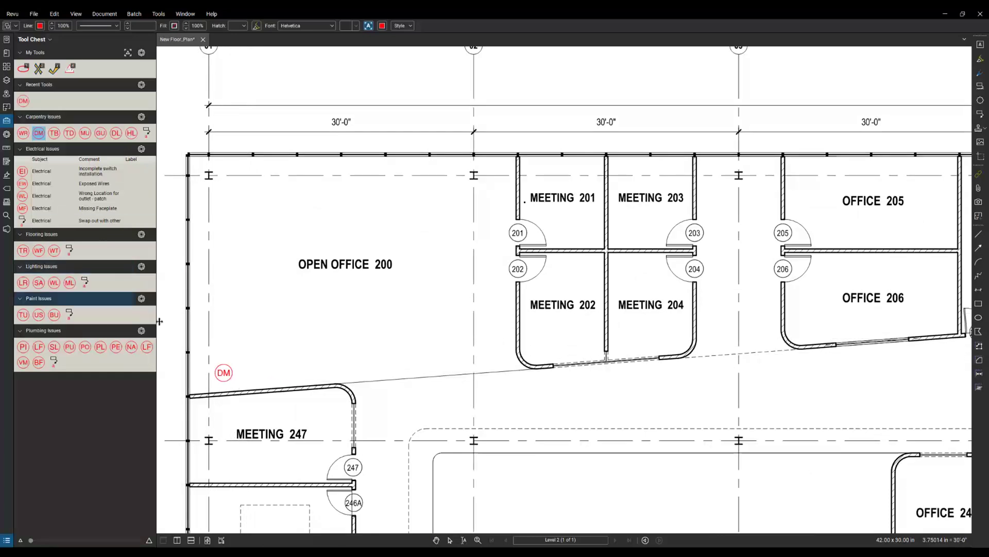
Select the DM marker, show the Markups List, and widen its Page Label column
left_click(230, 372)
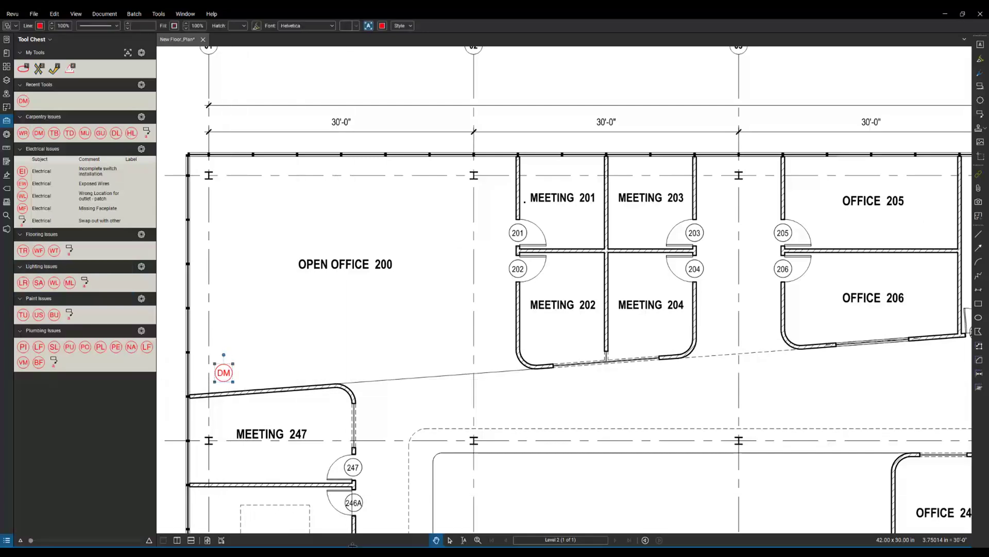
left_click(353, 542)
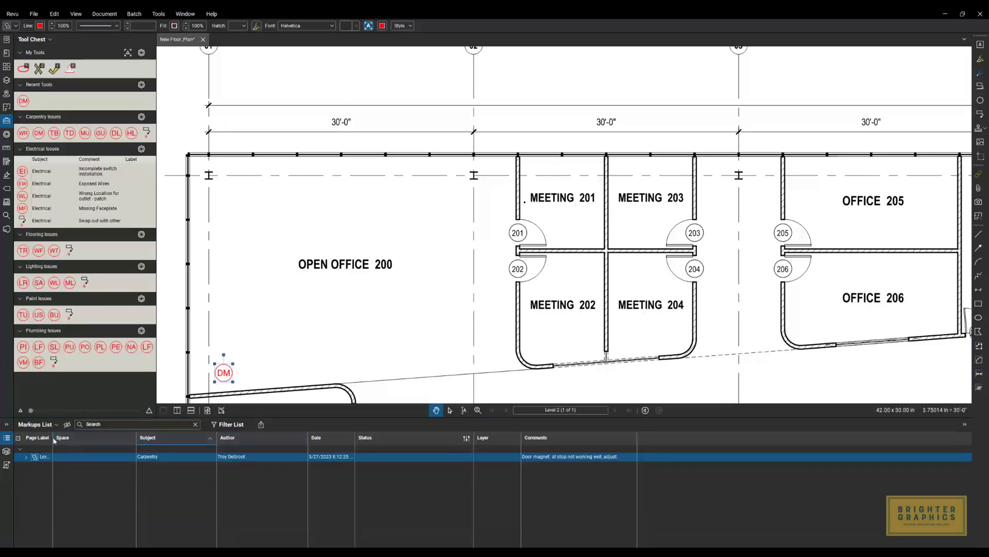
left_click_drag(53, 438, 83, 439)
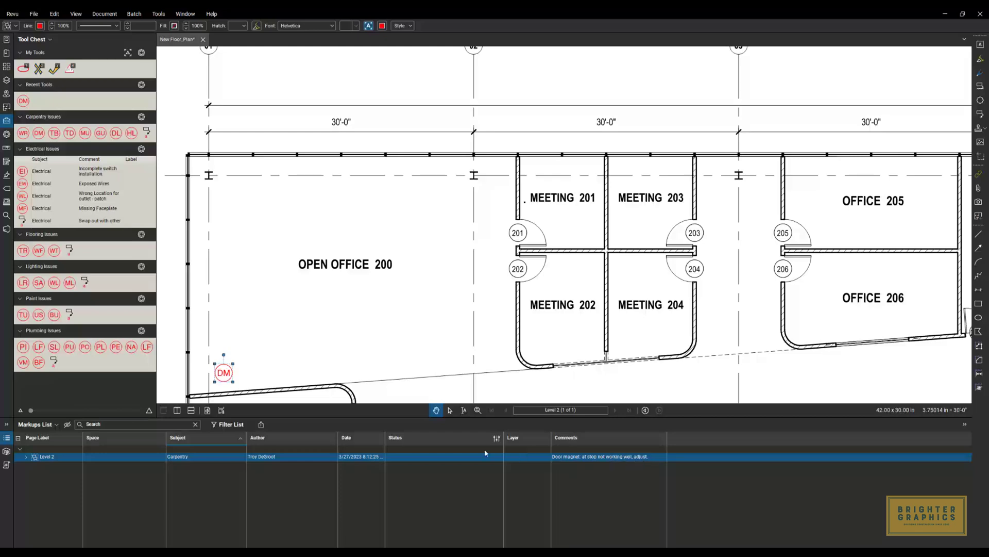
Place a WL lighting issue marker in Meeting 201 and a BU paint issue marker in Meeting 203
left_click(54, 282)
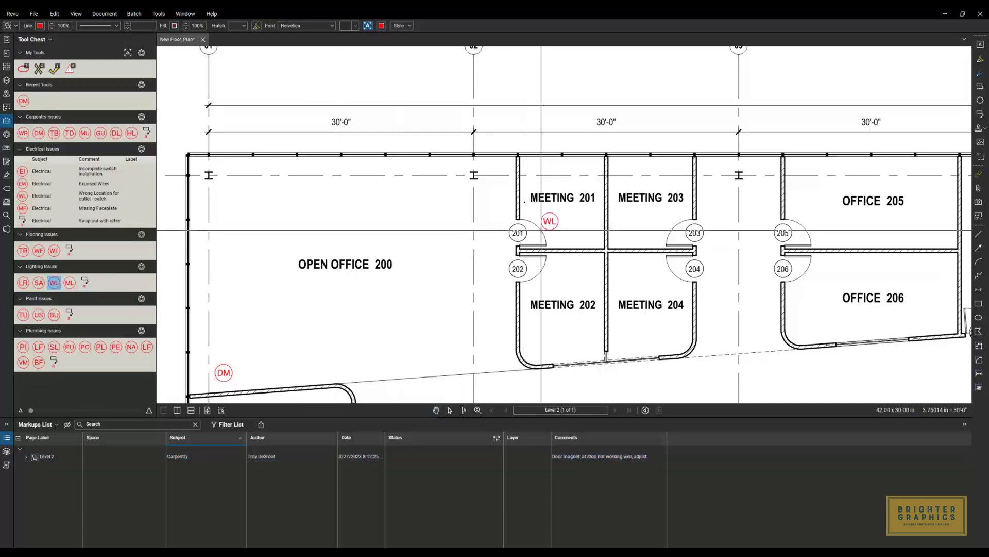
left_click(552, 218)
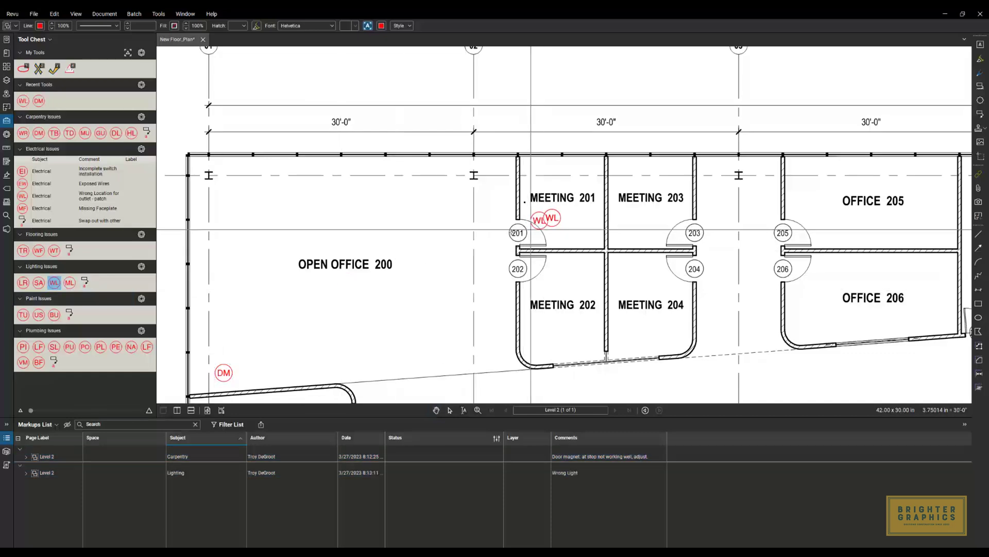
left_click(54, 315)
left_click(614, 239)
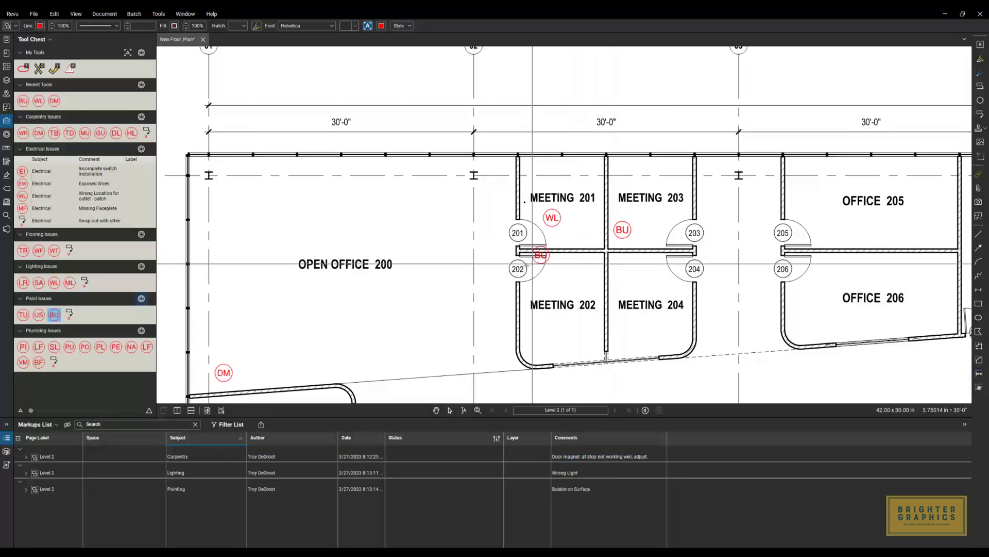
key("Escape")
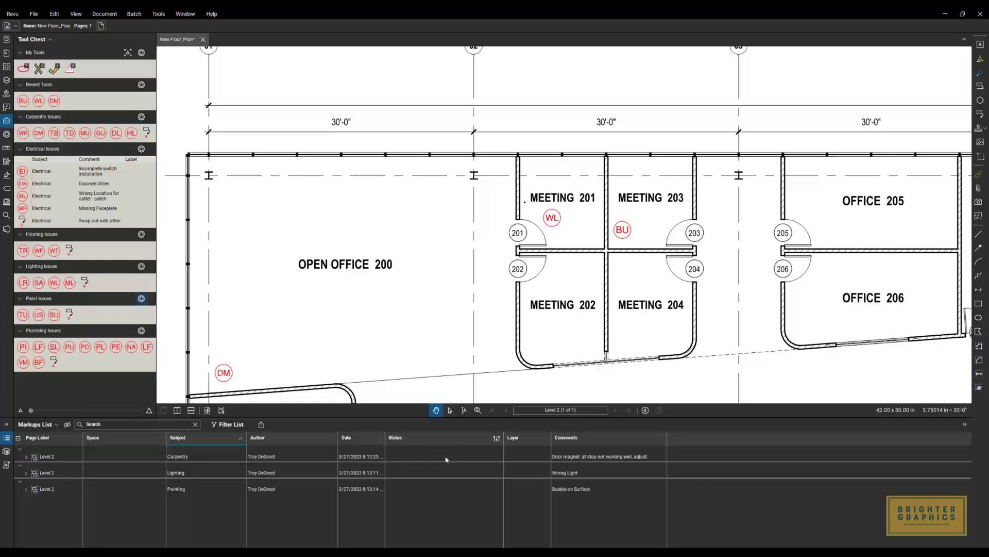
Set the Carpentry markup's status to Completed and widen the Status column to fit its text
left_click(420, 458)
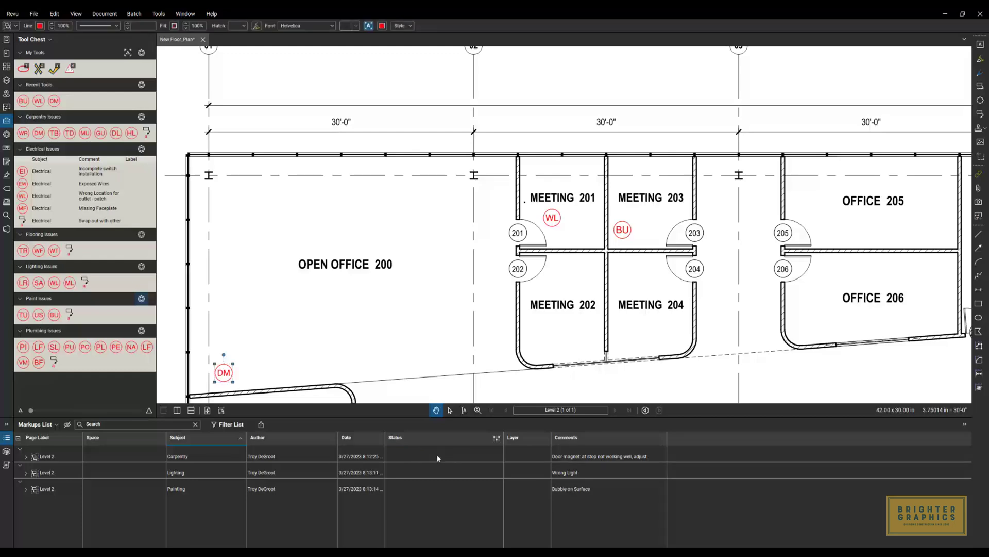
left_click(438, 457)
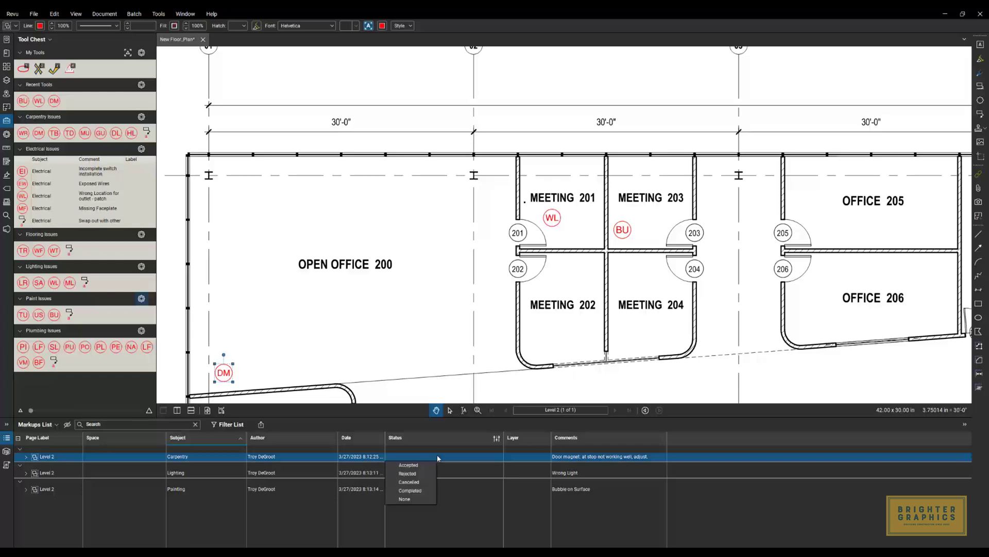
left_click(424, 491)
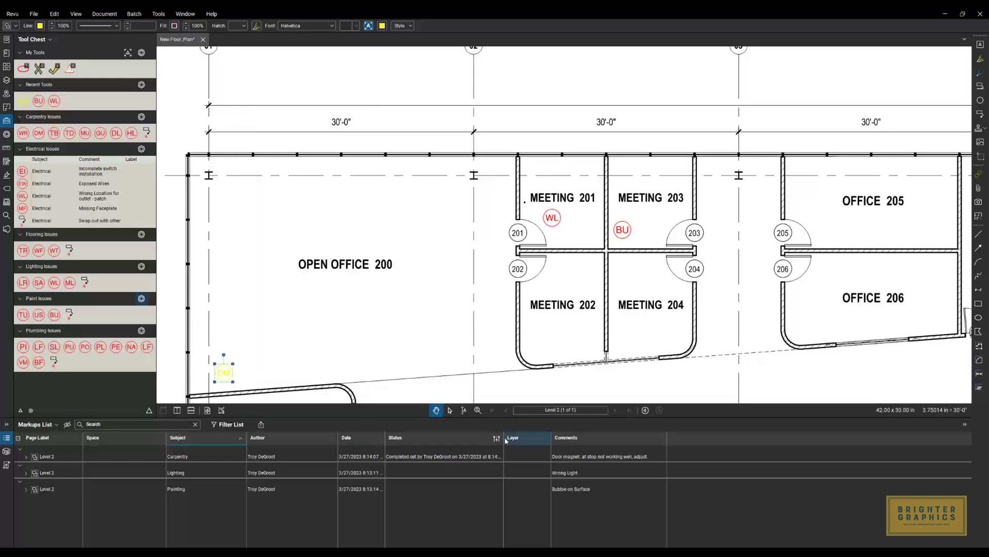
left_click_drag(503, 437, 537, 439)
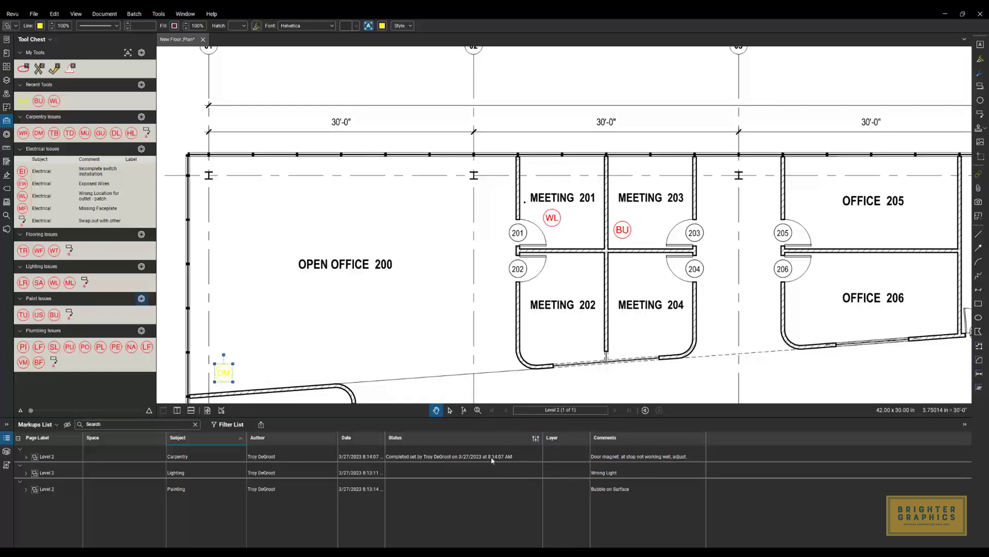
Change the Carpentry markup's status to Rejected
left_click(514, 457)
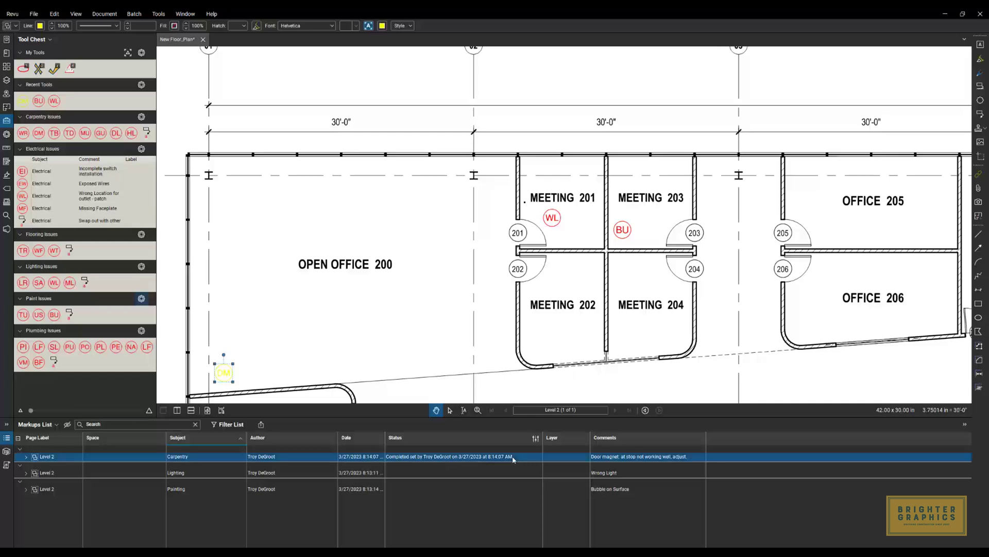
left_click(514, 457)
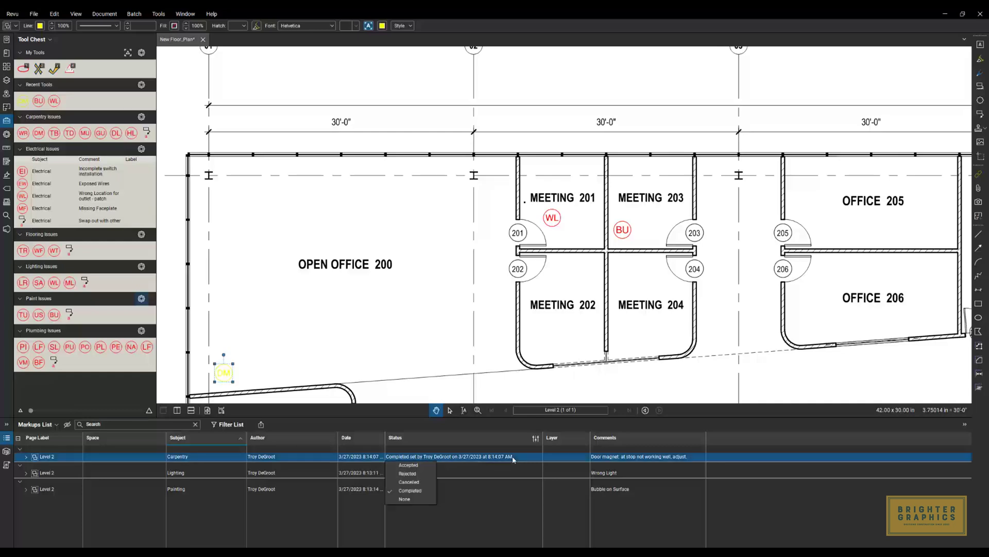
left_click(407, 473)
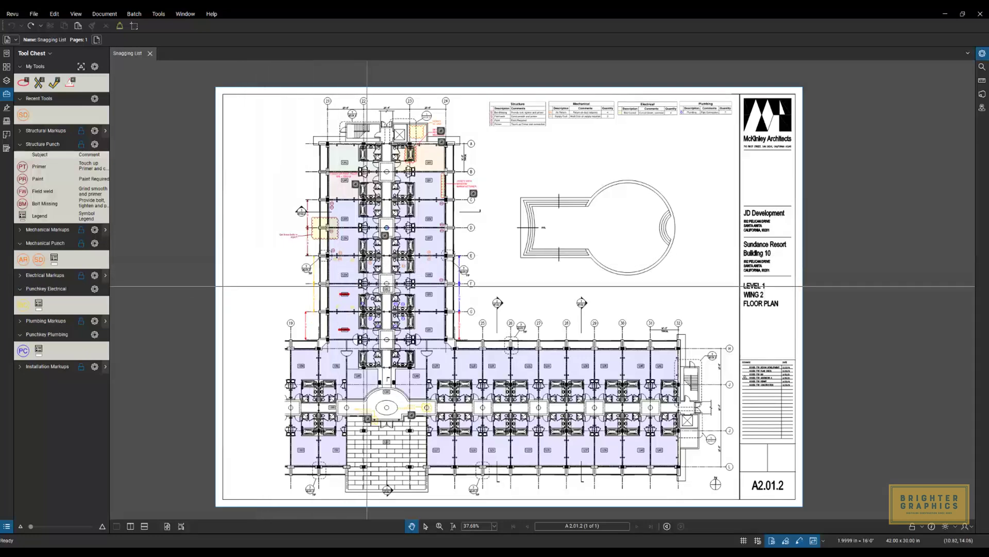
Examine the punch markups on the Snagging List floor plan and the photo attached to the skylight repair note
scroll(367, 286, "up", 5)
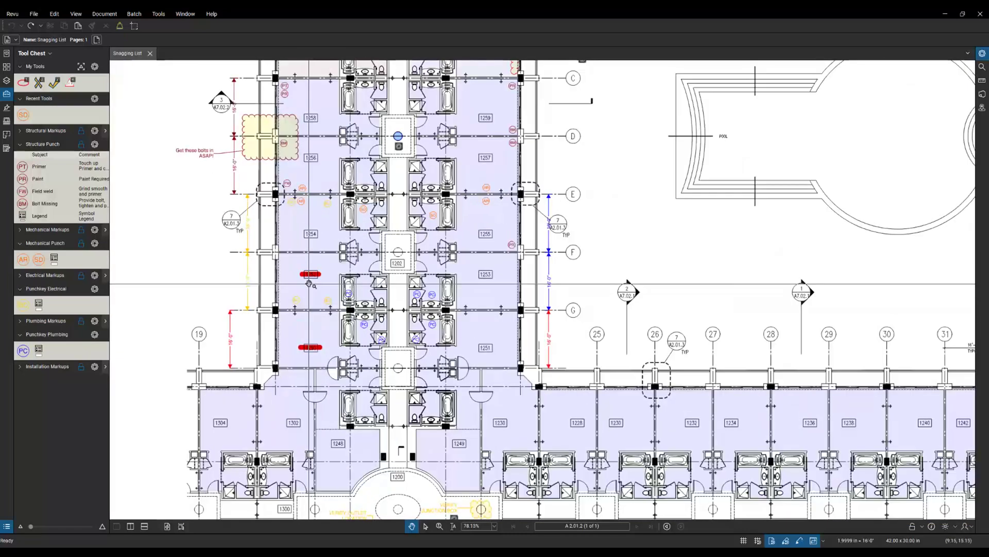
scroll(309, 282, "up", 1)
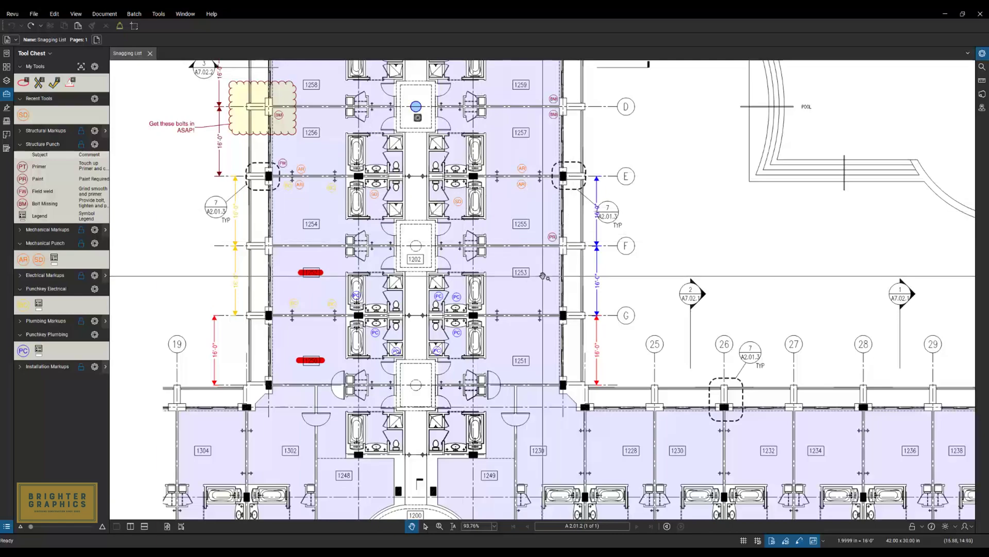
scroll(539, 283, "down", 3)
scroll(598, 205, "down", 1)
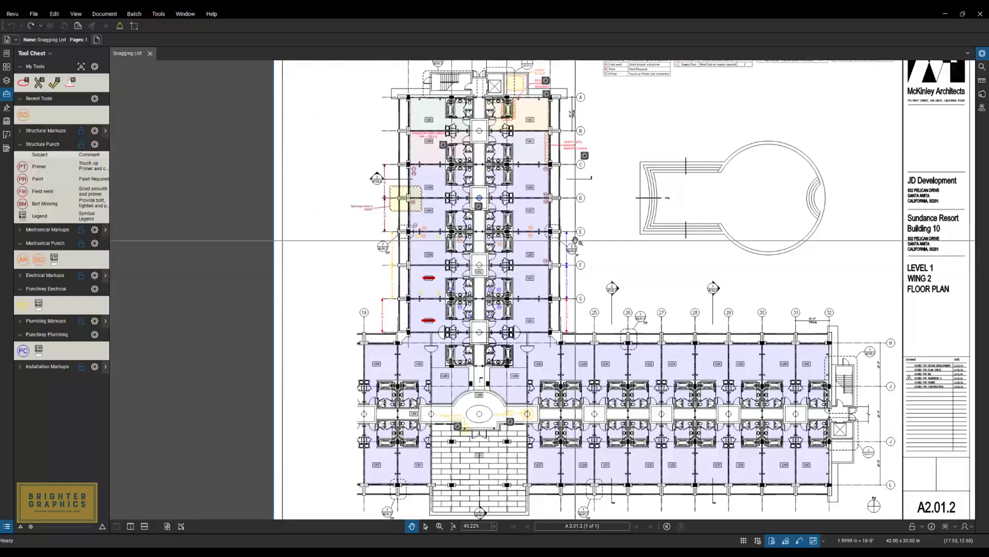
left_click_drag(598, 205, 587, 227)
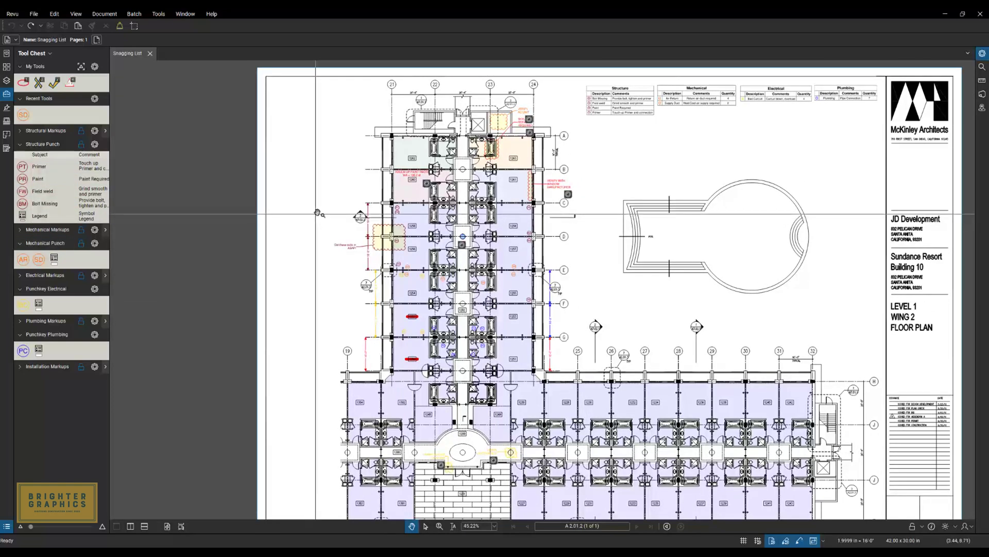
scroll(556, 98, "up", 2)
scroll(557, 98, "up", 5)
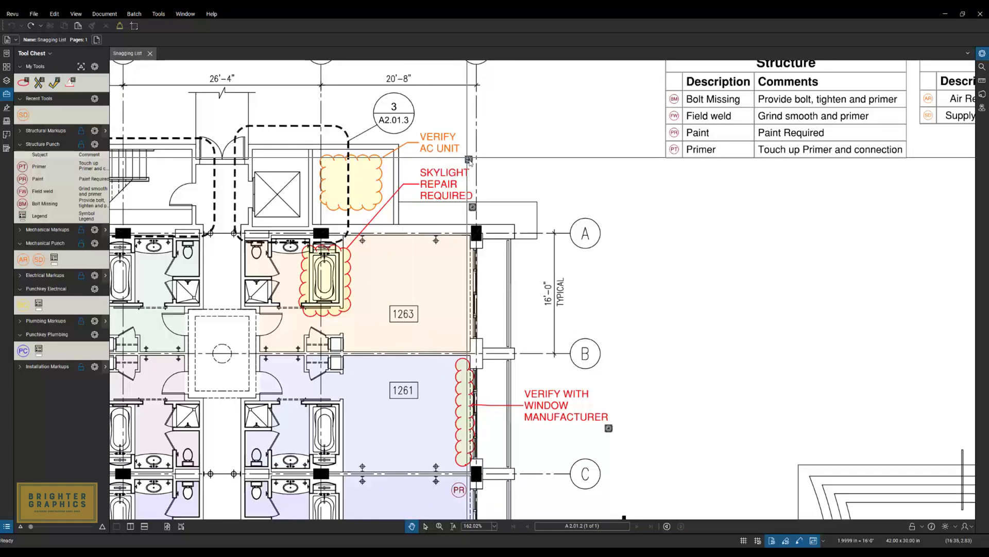
left_click(469, 159)
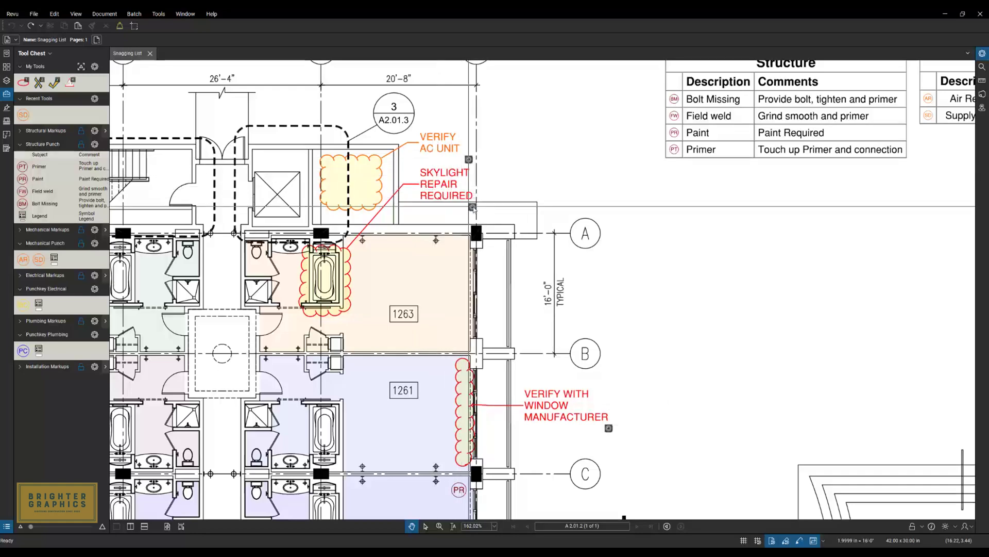
mouse_move(473, 208)
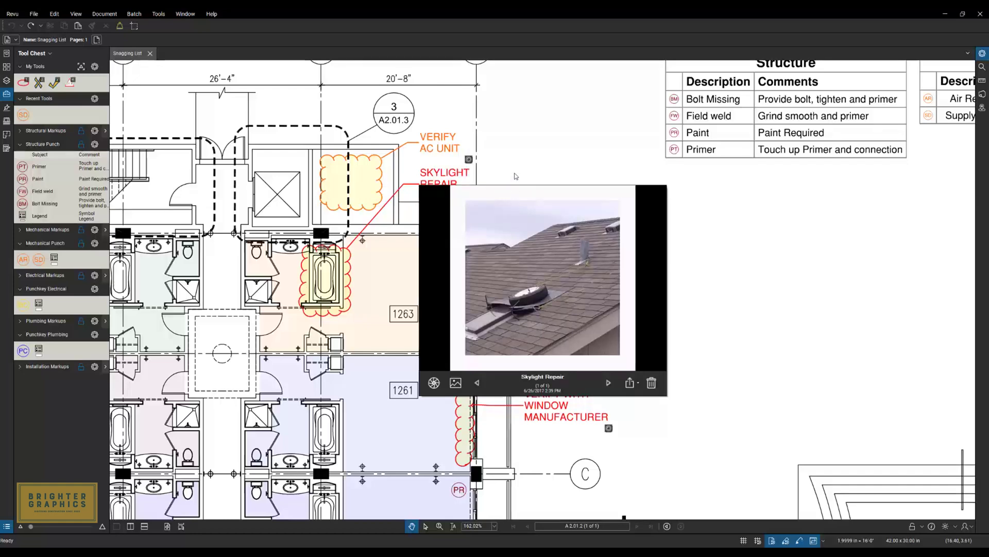
scroll(542, 184, "down", 4)
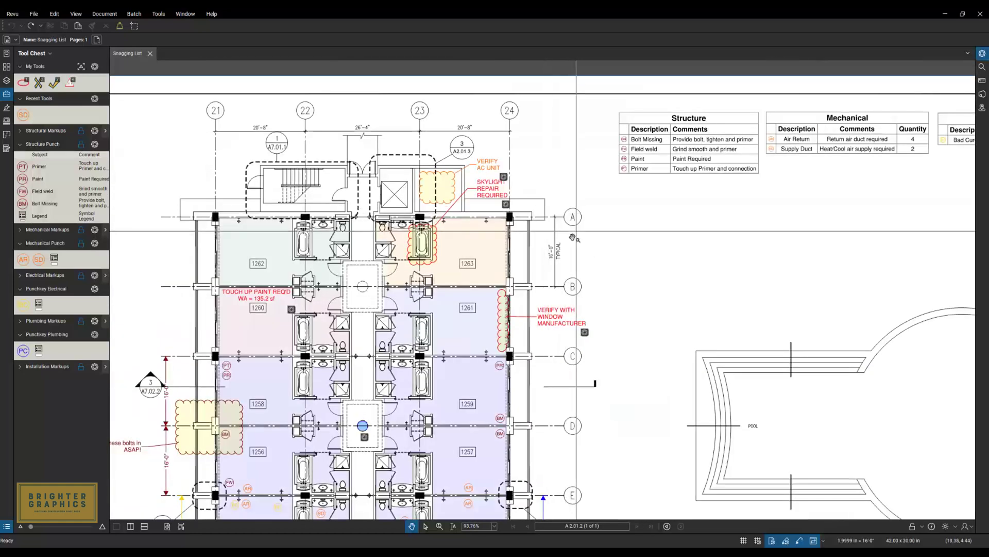
Attach 4-Switch Wall Plate.jpg, Bad Seating.JPG and Beam Support.jpg from the 0_Demo Images folder to the PR paint marker in room 1259
left_click_drag(622, 295, 683, 256)
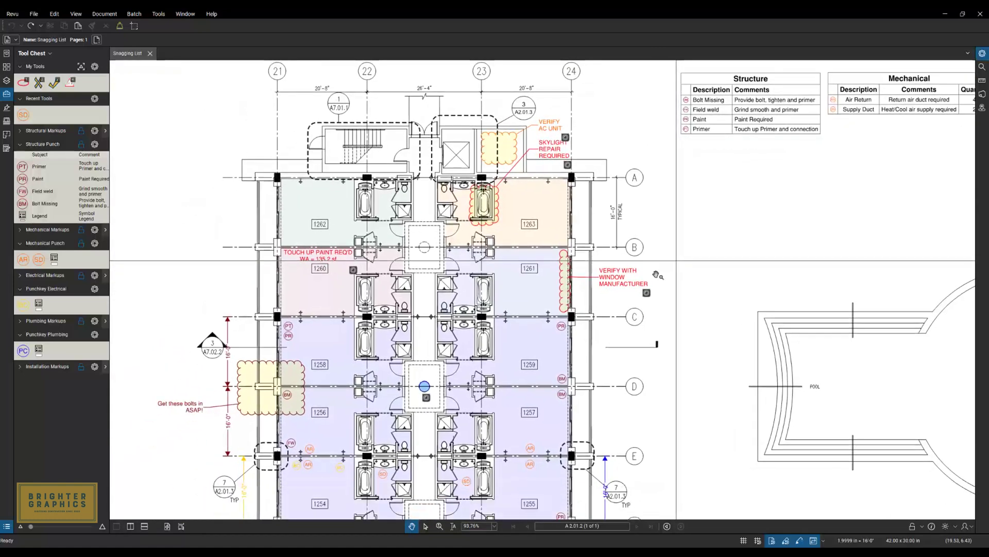
left_click(562, 328)
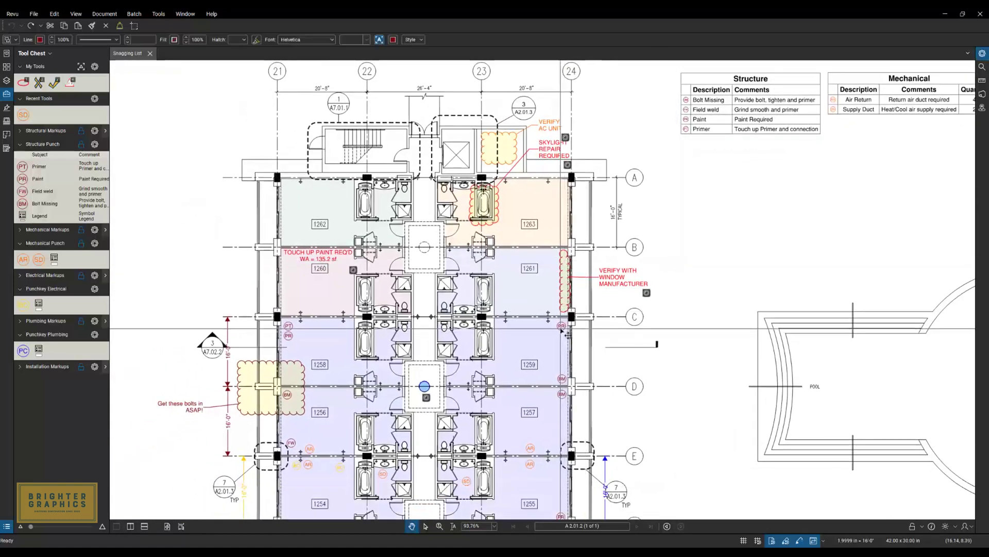
right_click(563, 331)
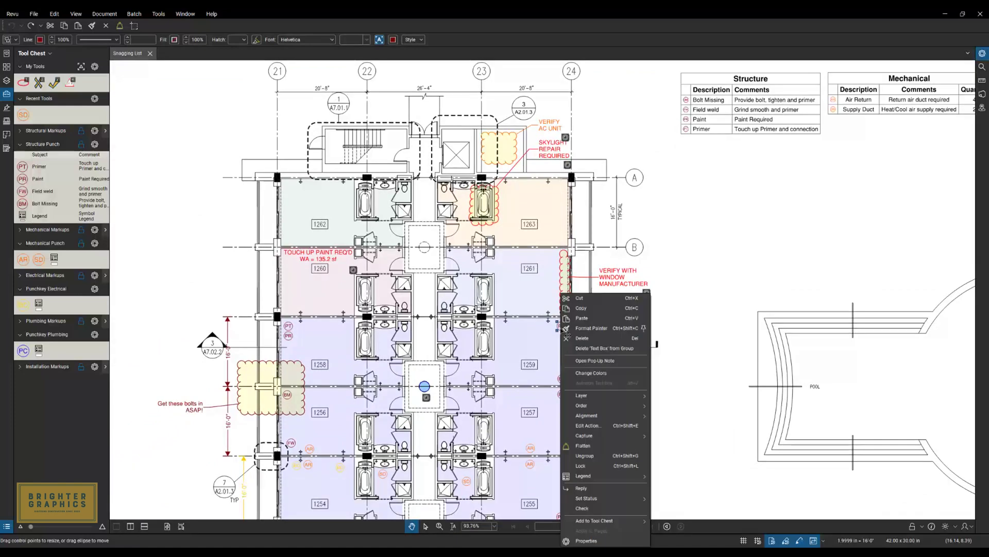
mouse_move(585, 436)
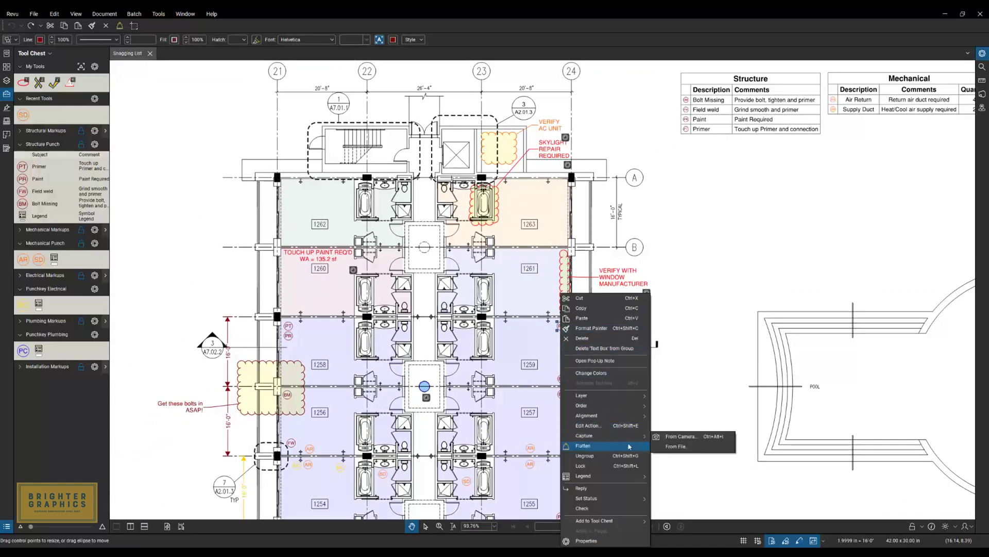
left_click(677, 446)
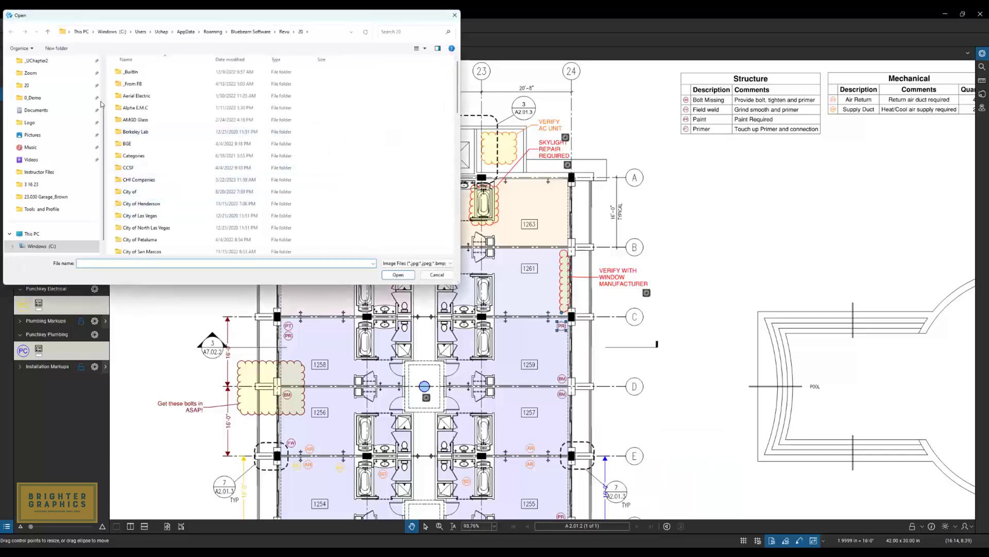
scroll(36, 98, "up", 3)
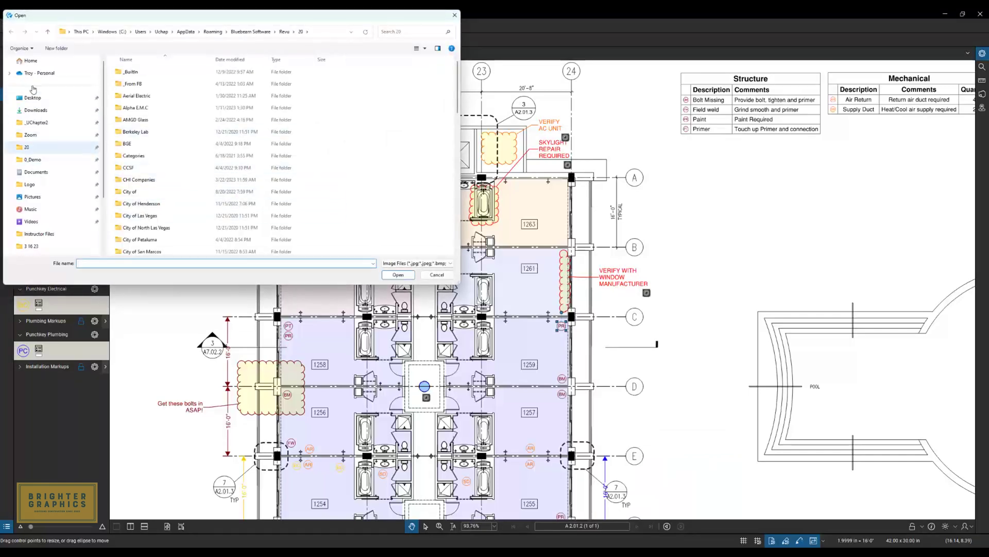
left_click(33, 160)
double_click(138, 217)
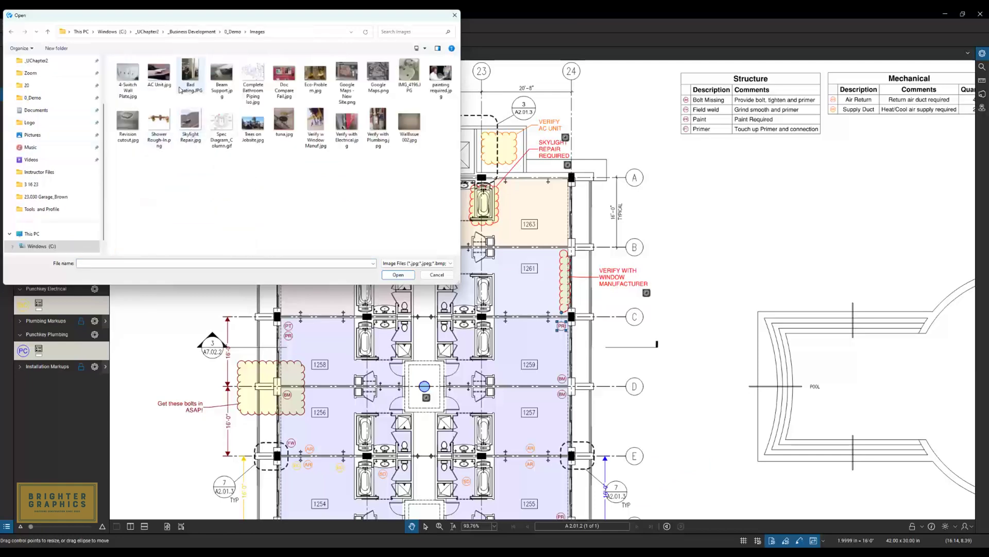
left_click(131, 81)
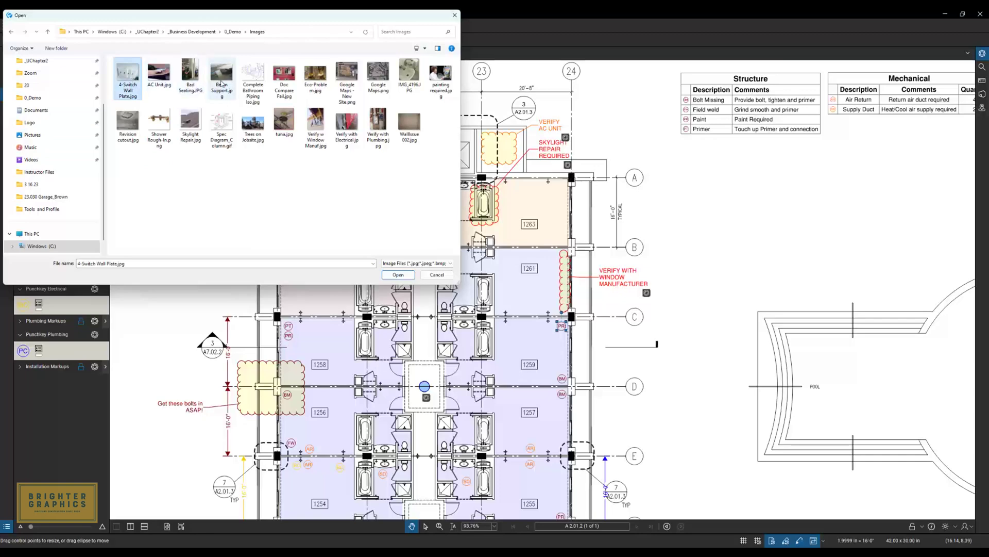
left_click(193, 85, "ctrl")
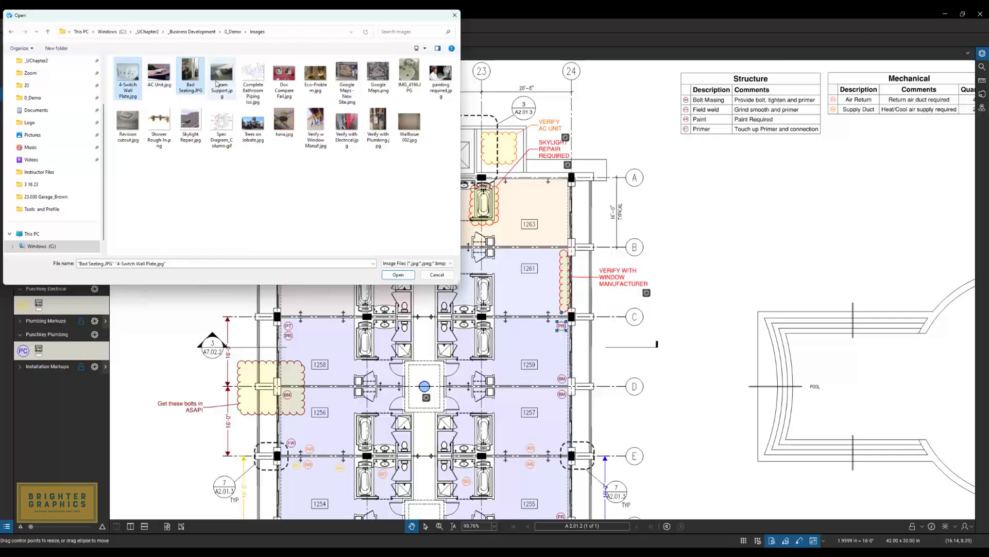
left_click(218, 83, "ctrl")
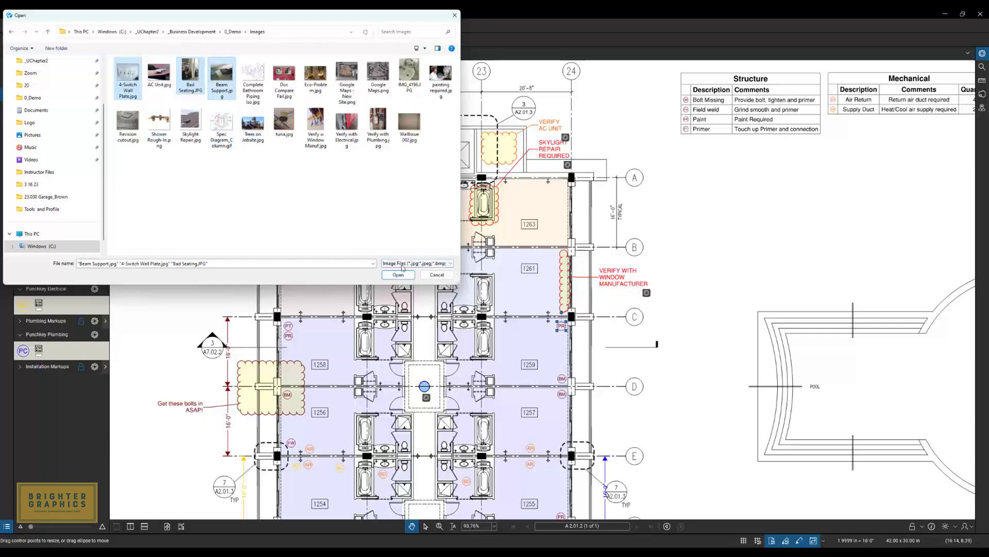
left_click(397, 274)
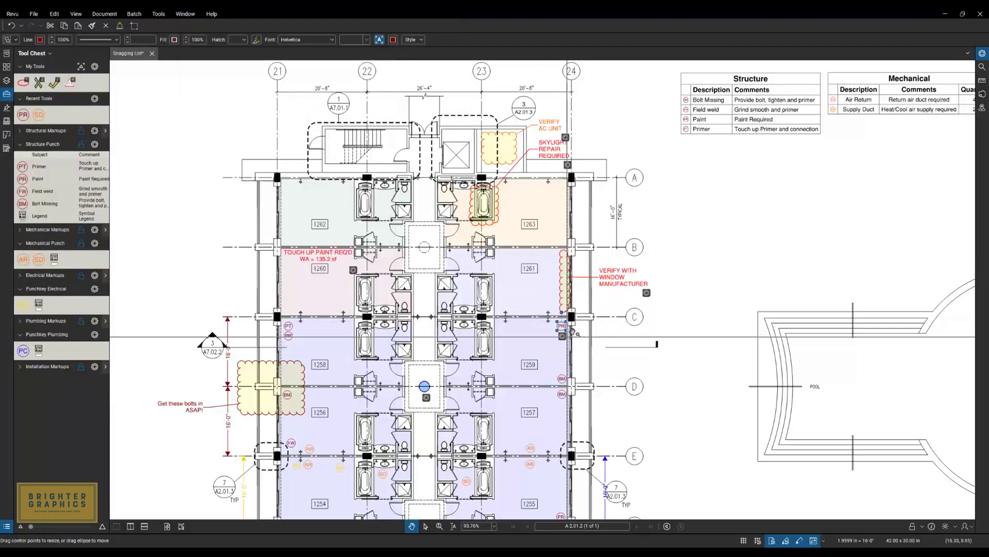
Review all the photos attached to room 1259's PR paint marker, return to the first one and close the viewer
scroll(587, 332, "up", 4)
scroll(587, 332, "up", 1)
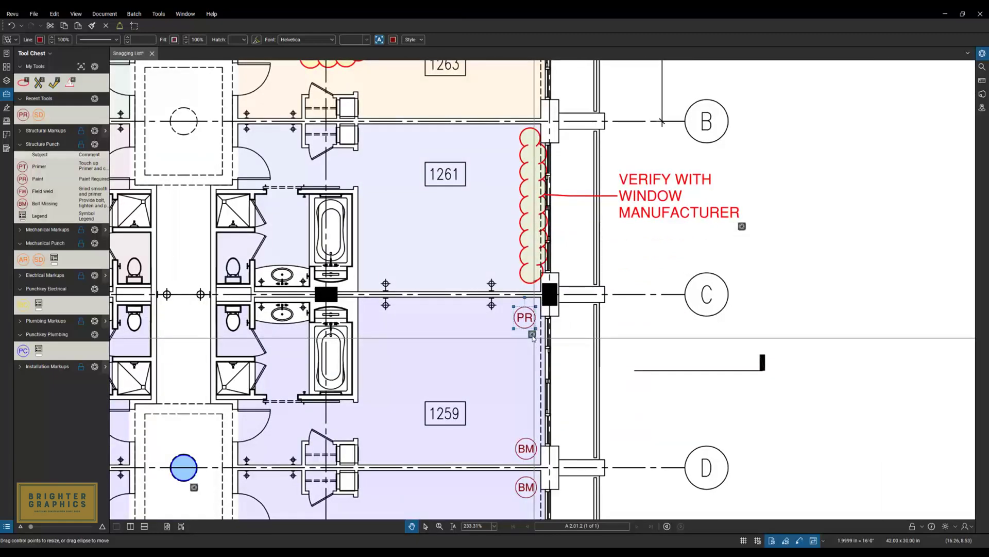
left_click(532, 336)
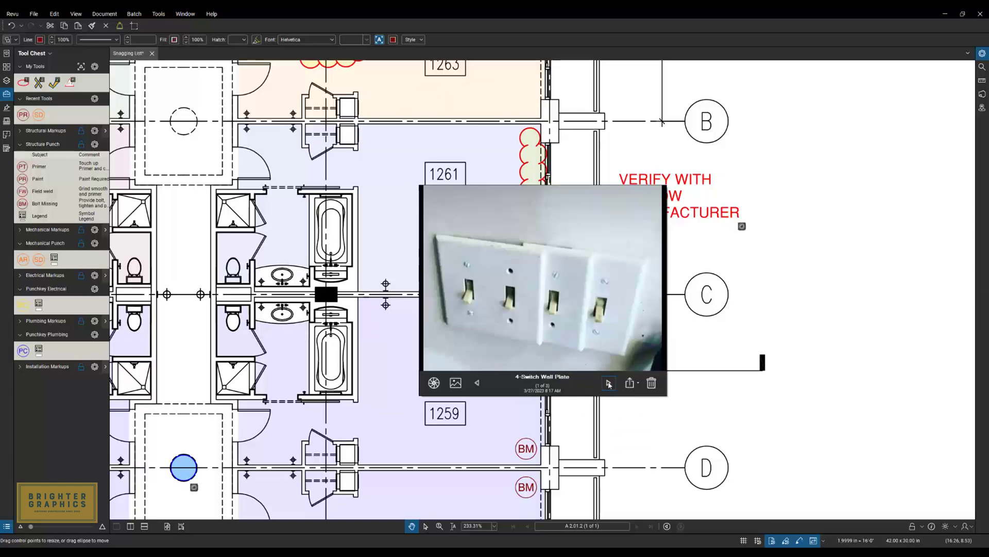
left_click(608, 383)
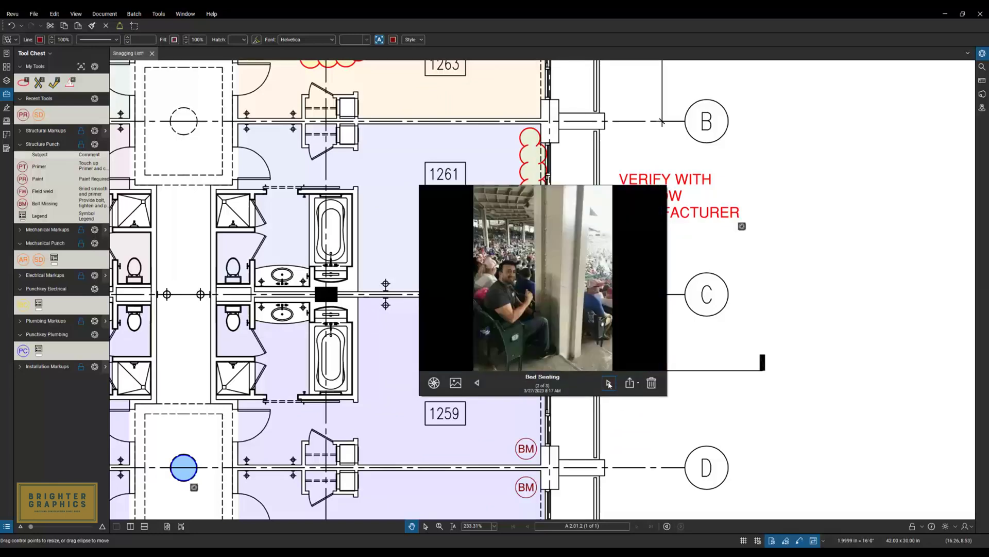
left_click(609, 382)
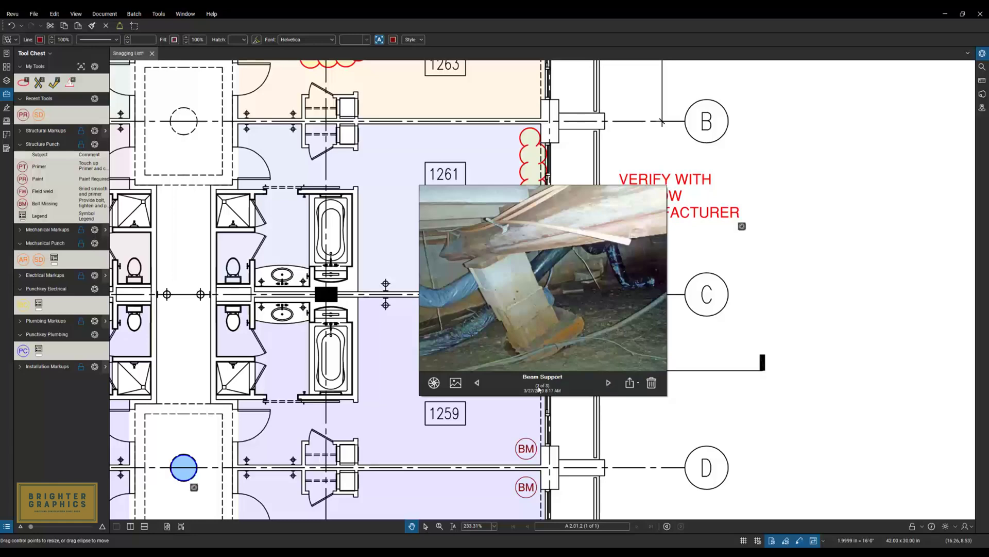
left_click(478, 383)
left_click(478, 382)
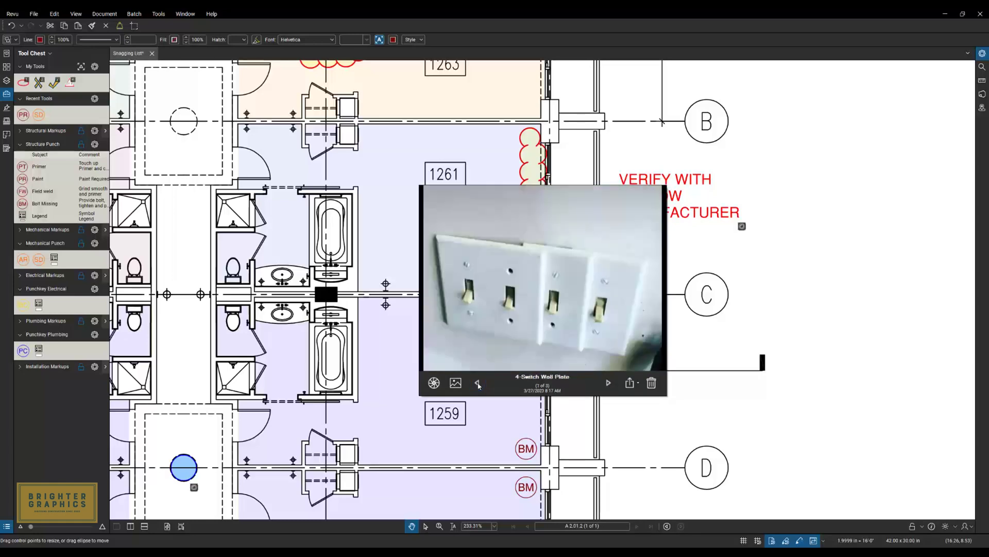
left_click(613, 410)
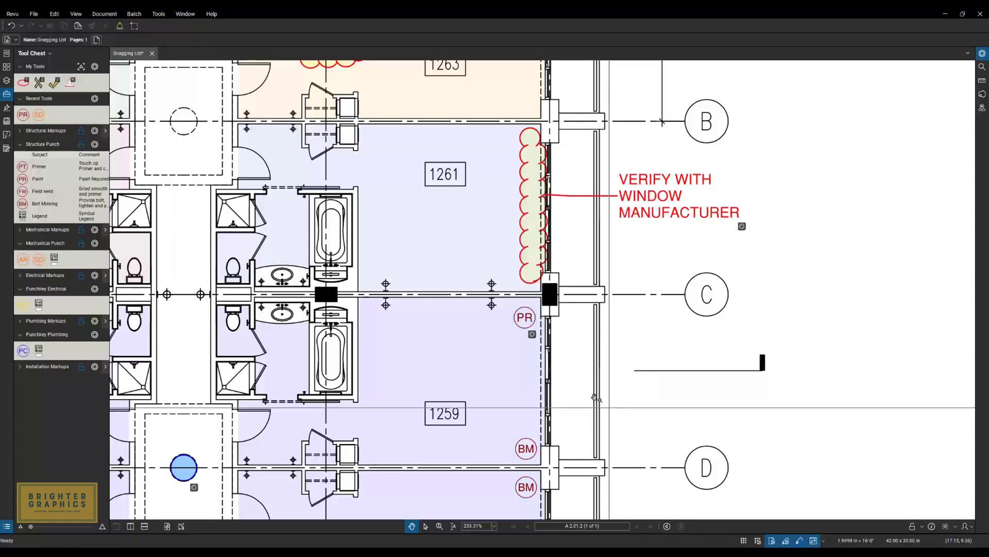
View the 360 photo attached to the blue circle marker in the corridor at grid line D and rotate around its scene
scroll(568, 360, "down", 5)
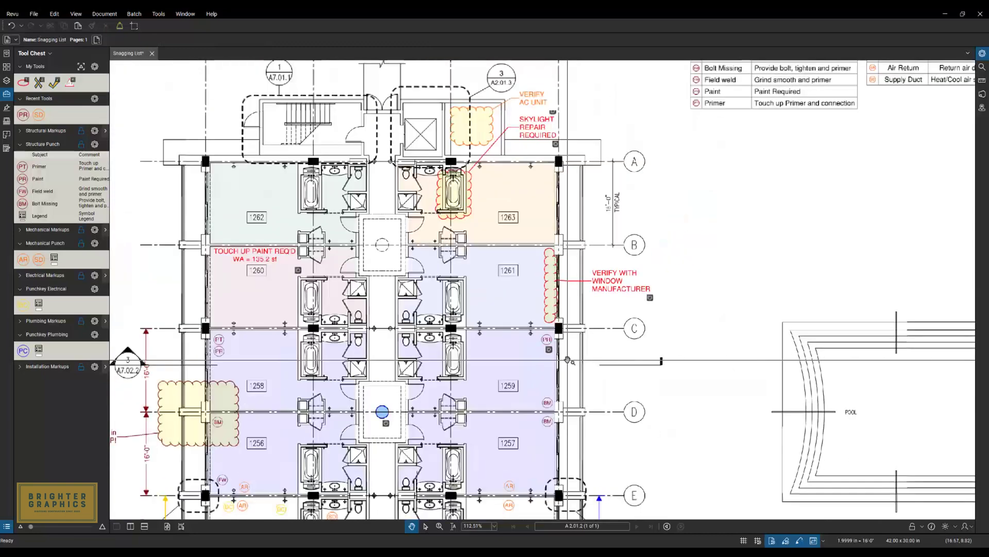
left_click_drag(406, 431, 432, 408)
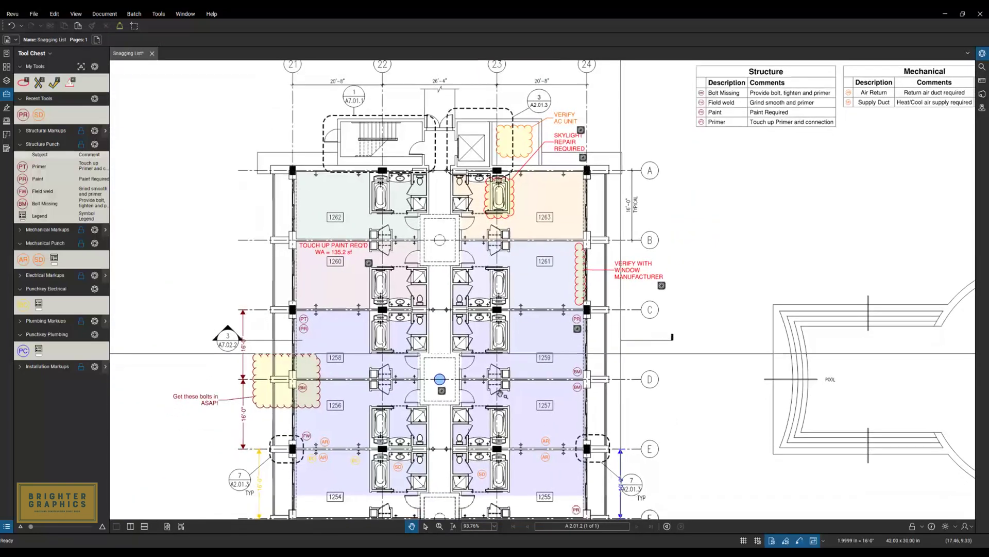
scroll(432, 407, "up", 4)
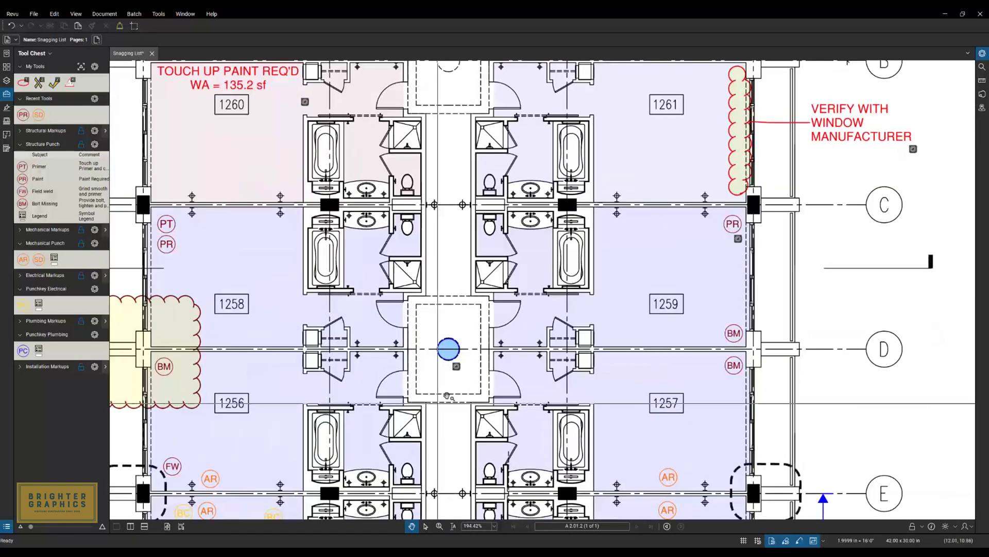
left_click(457, 366)
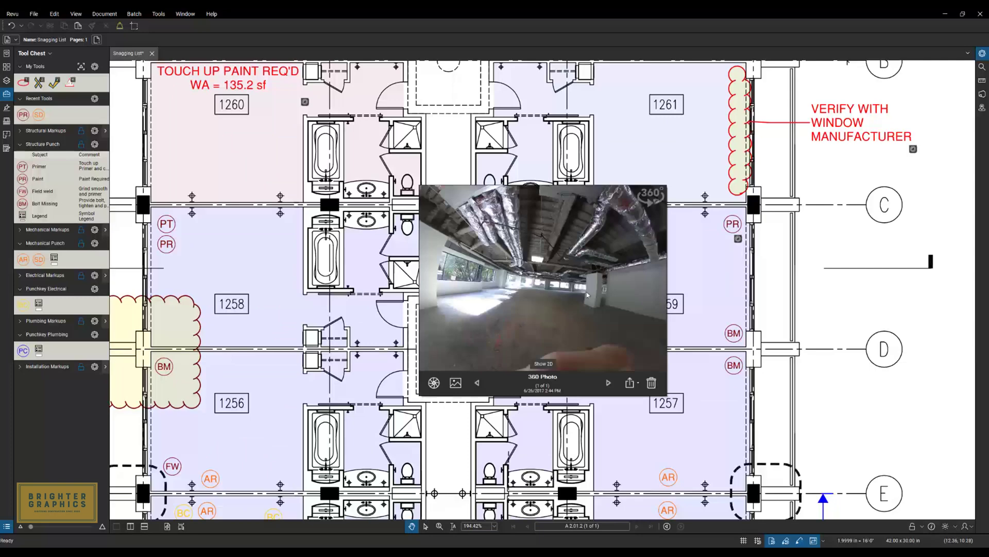
left_click_drag(609, 291, 578, 306)
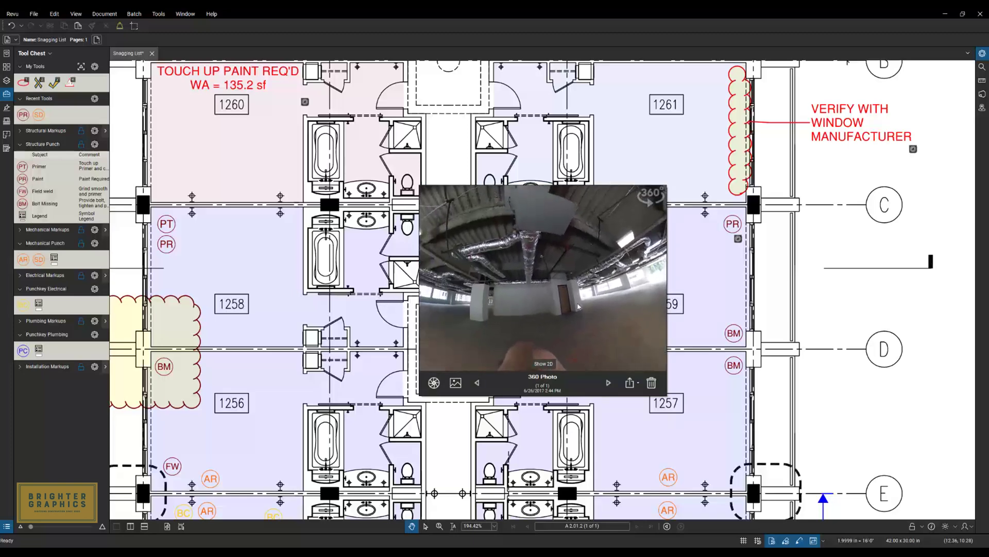
left_click(467, 416)
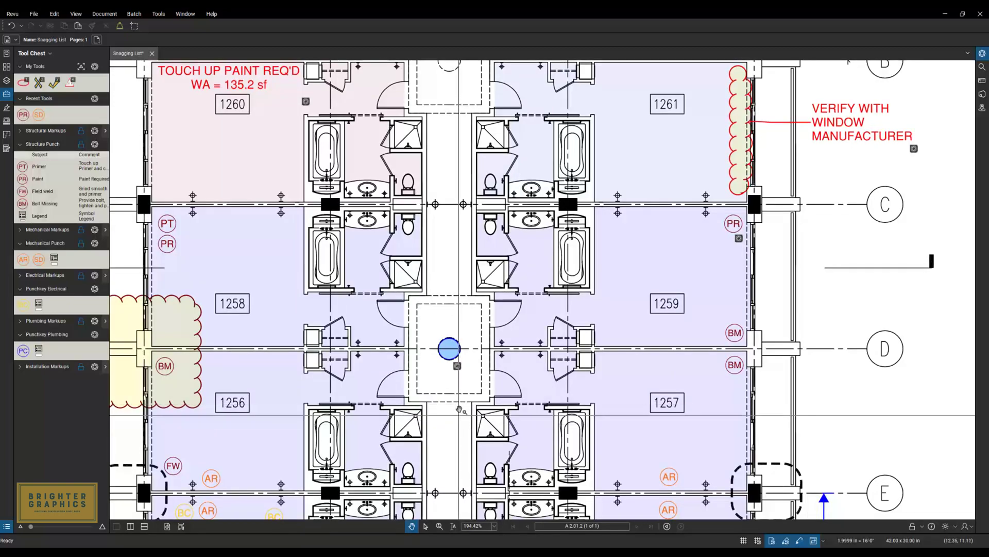
Expand the Markups List below the floor plan and sort the punch items by Space in ascending order
scroll(457, 413, "down", 4)
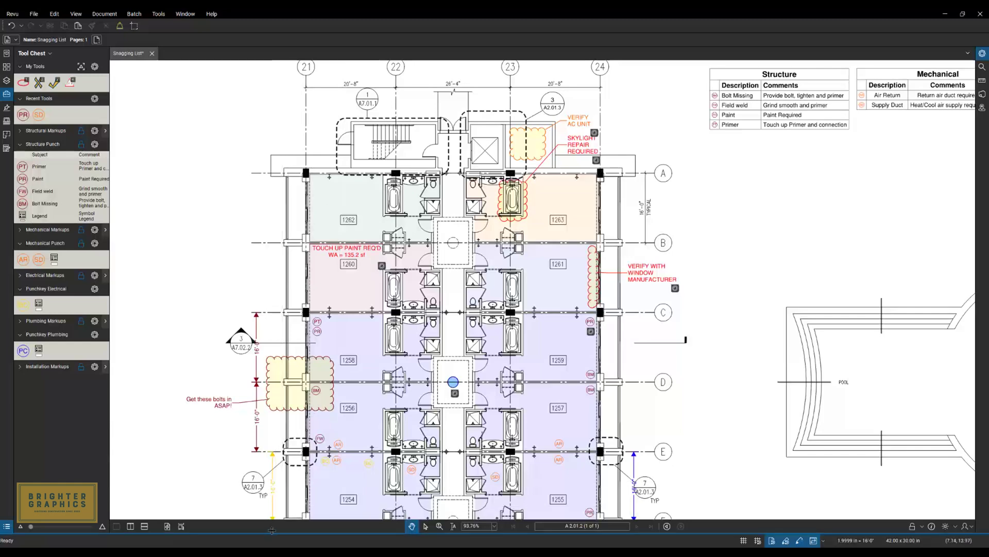
left_click_drag(272, 530, 240, 384)
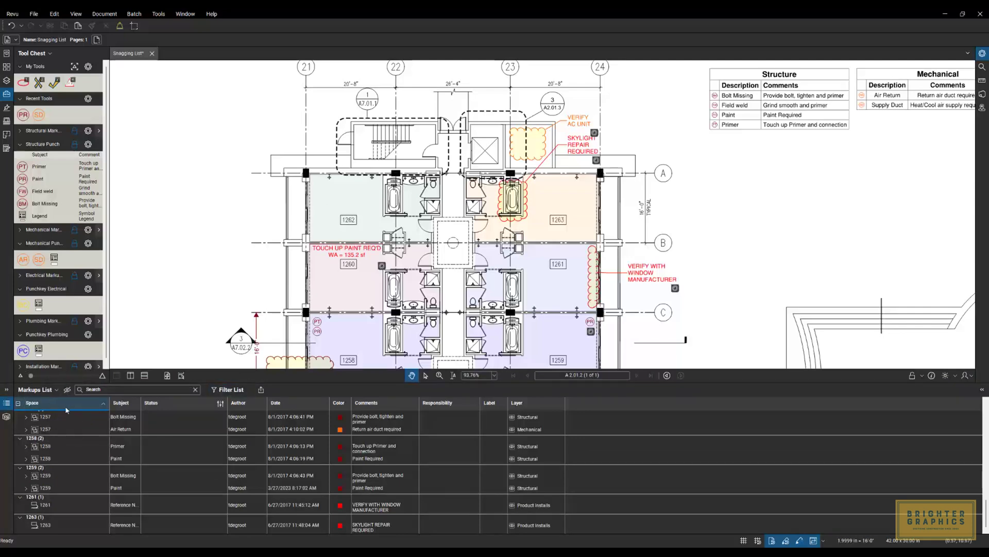
scroll(70, 408, "up", 1)
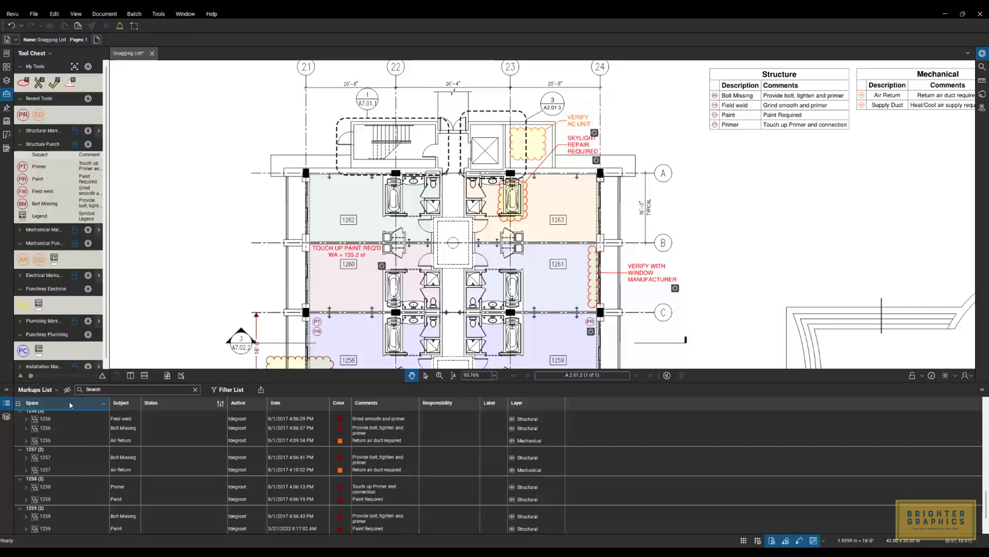
left_click(70, 406)
left_click(71, 406)
scroll(62, 436, "up", 1)
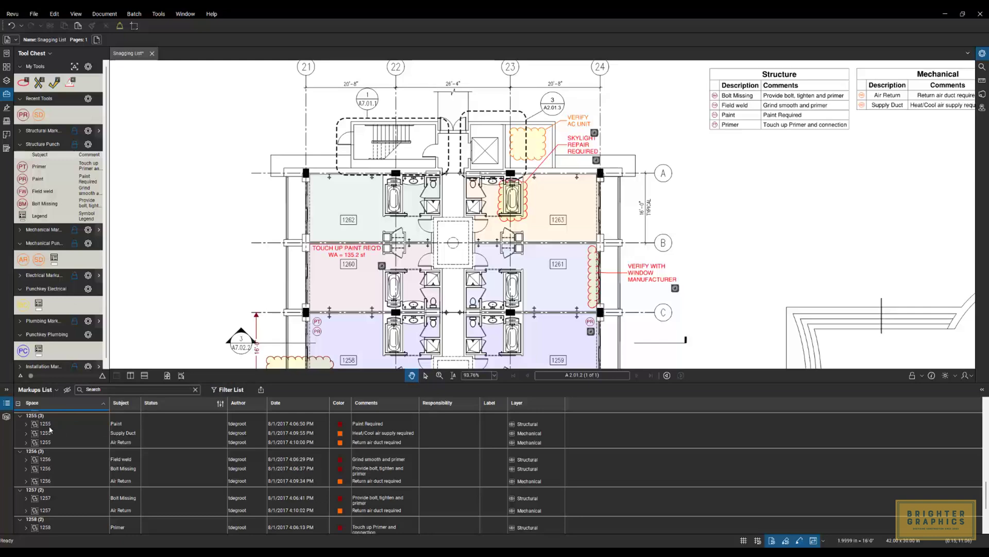
Locate room 1255's Supply Duct markup on the plan from the Markups List, deselect it and hide the list
left_click(49, 435)
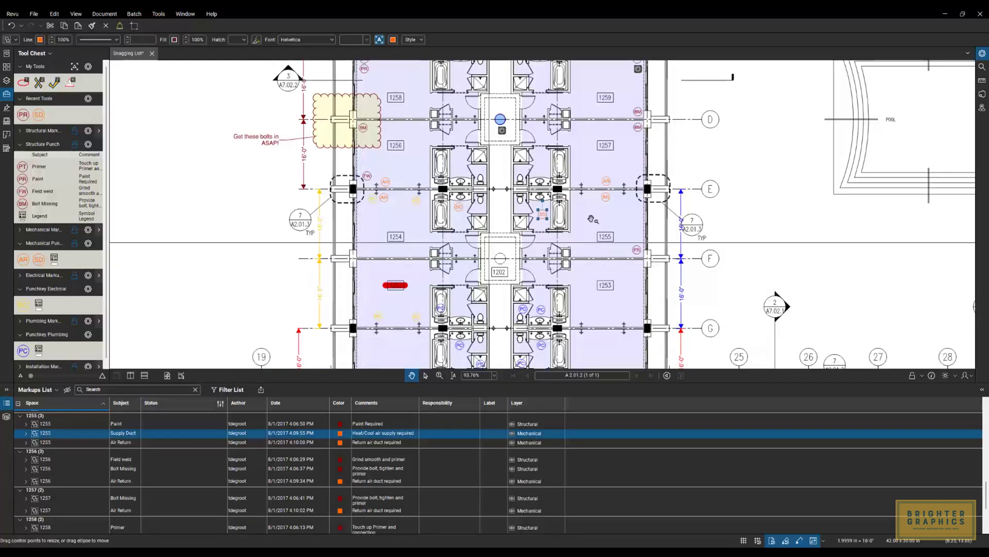
scroll(629, 217, "up", 4)
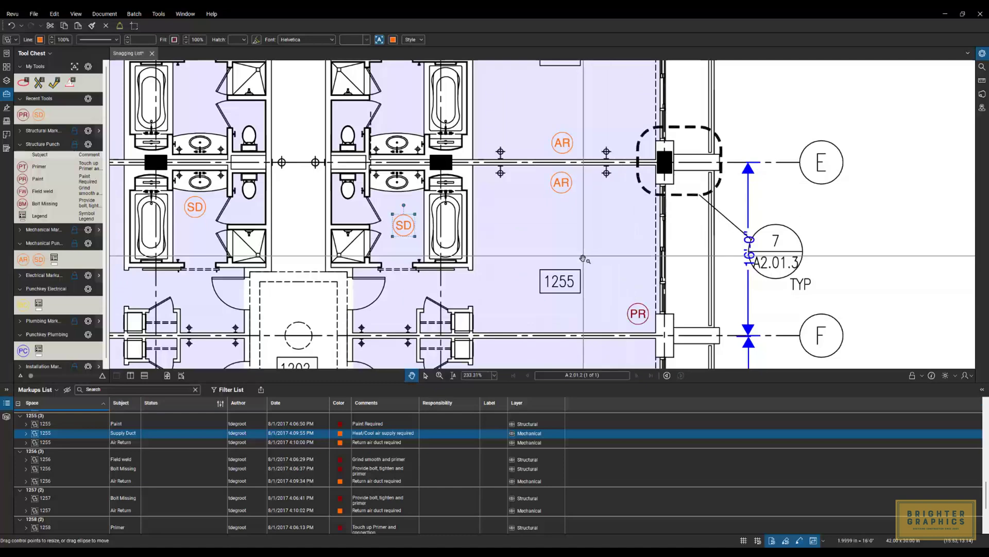
left_click(567, 252)
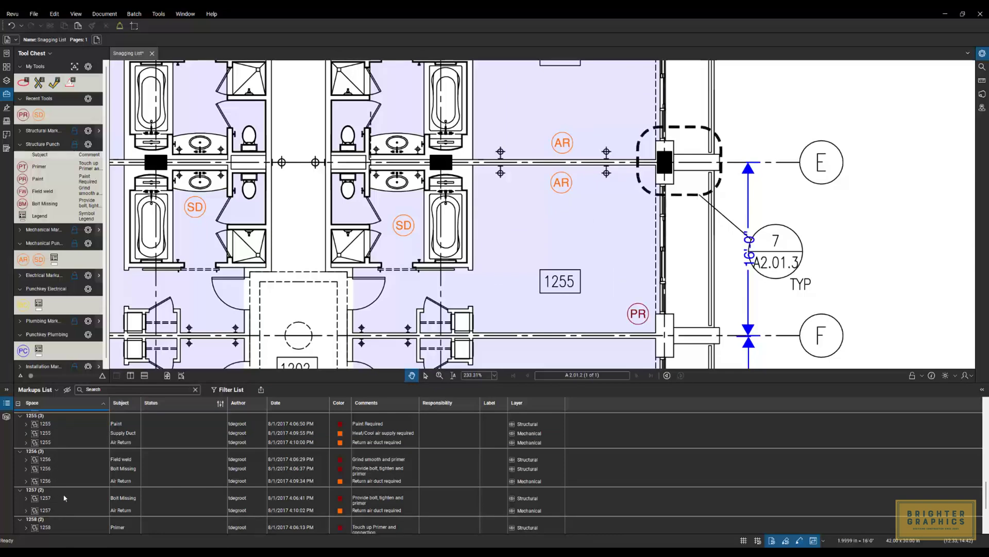
double_click(358, 381)
Examine the Structure, Mechanical, Electrical and Plumbing legends above the pool plan, focusing on the Structure legend's descriptions and comments
scroll(396, 402, "down", 6)
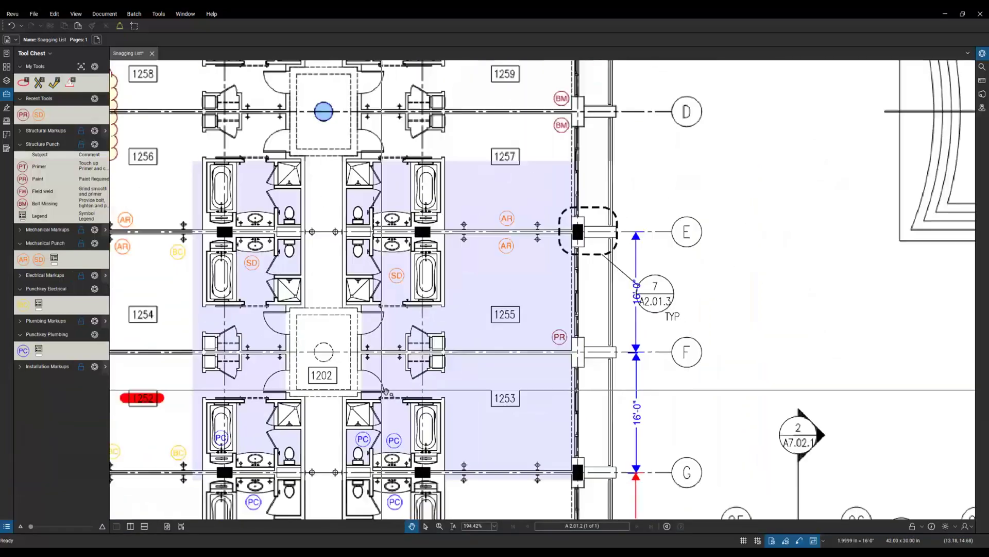
scroll(406, 408, "down", 2)
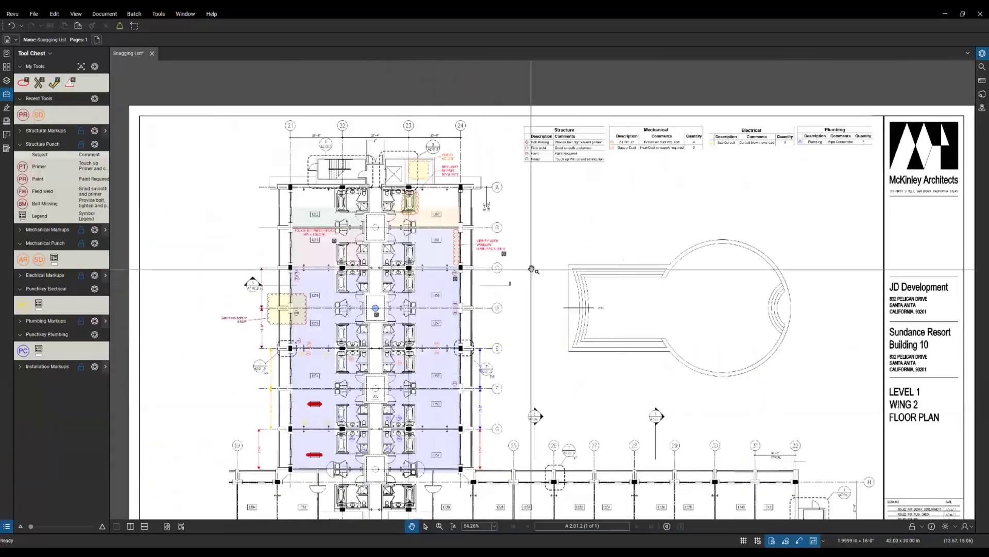
left_click_drag(532, 269, 428, 366)
scroll(617, 262, "up", 5)
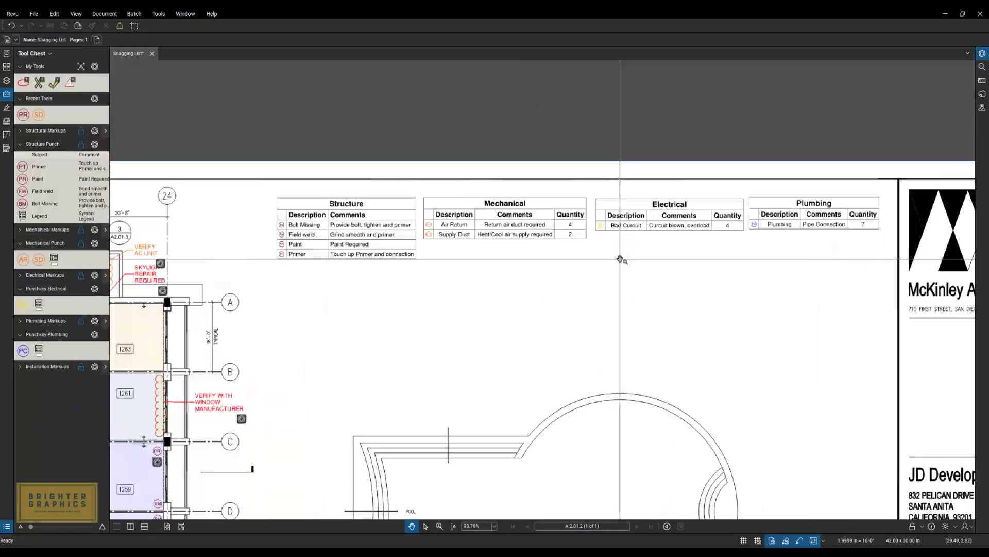
left_click_drag(614, 274, 585, 301)
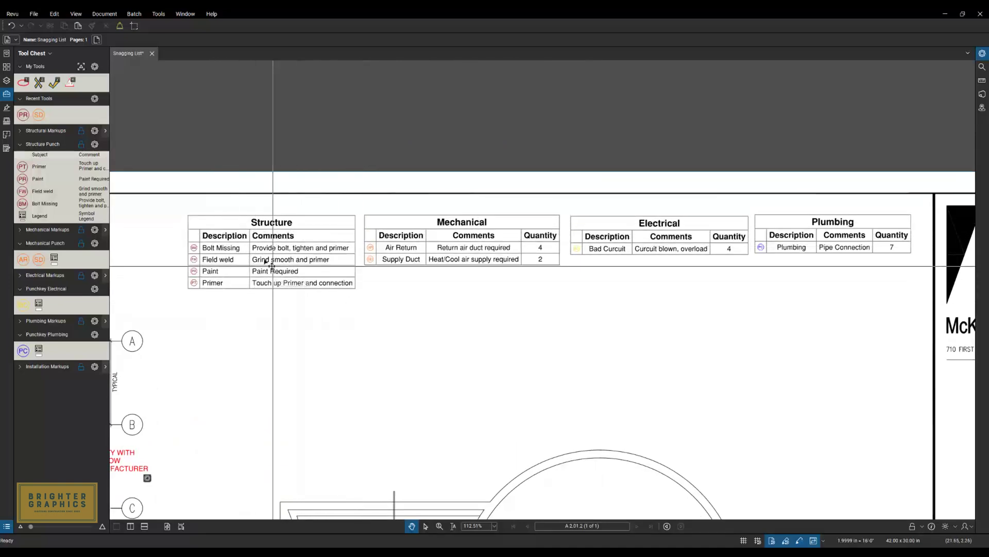
scroll(272, 264, "up", 5)
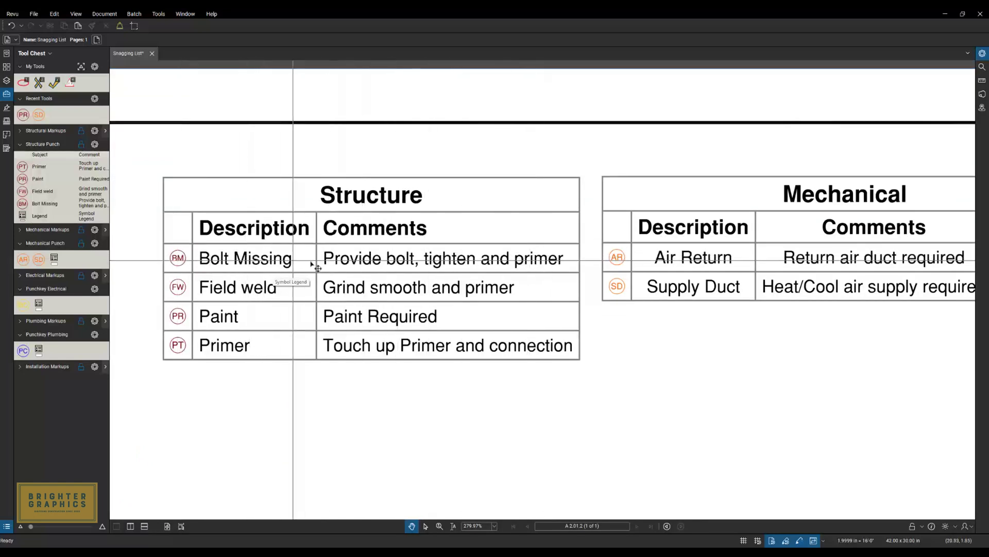
Examine the Mechanical, Electrical and Plumbing legends above the pool plan, comparing their descriptions, comments and quantities
left_click_drag(726, 348, 366, 357)
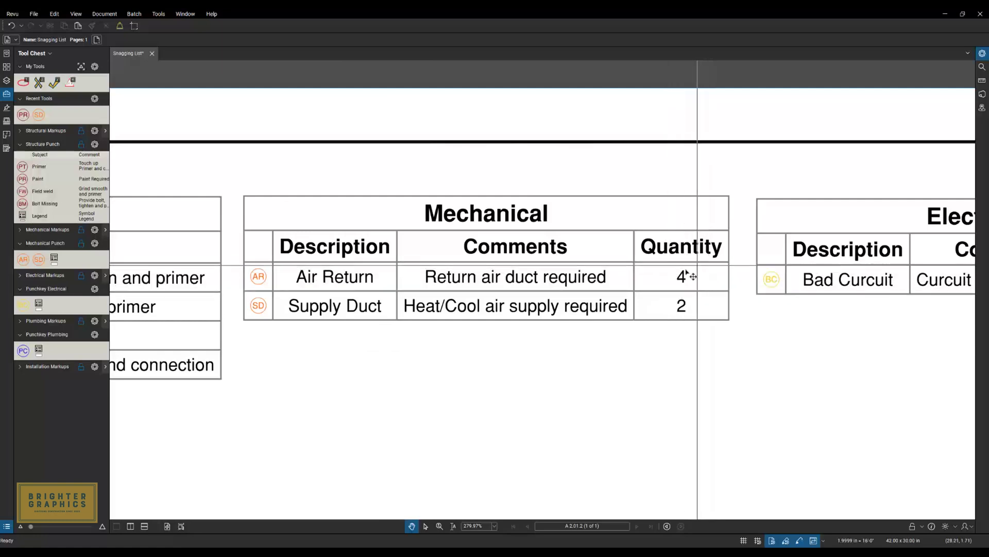
scroll(662, 335, "down", 1)
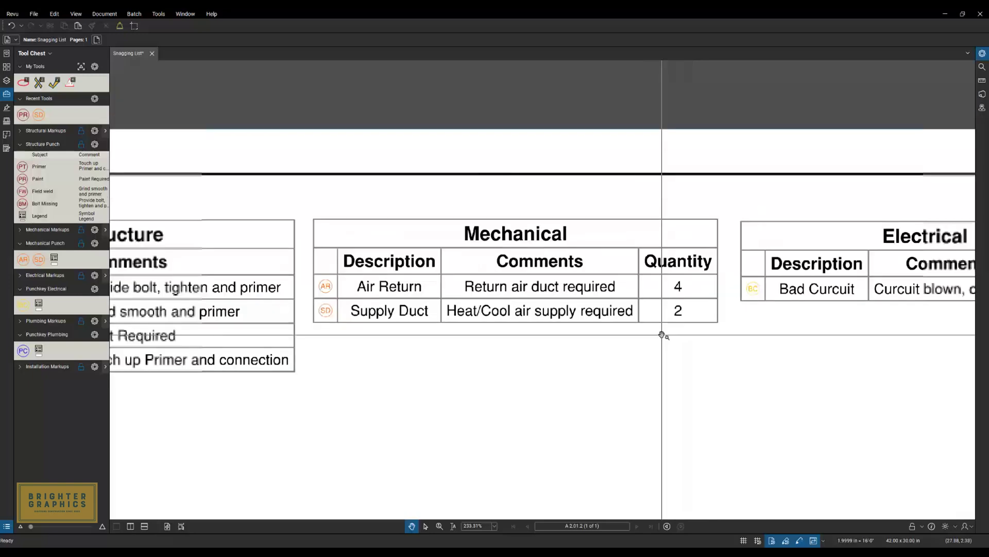
scroll(662, 335, "down", 1)
left_click_drag(813, 338, 472, 346)
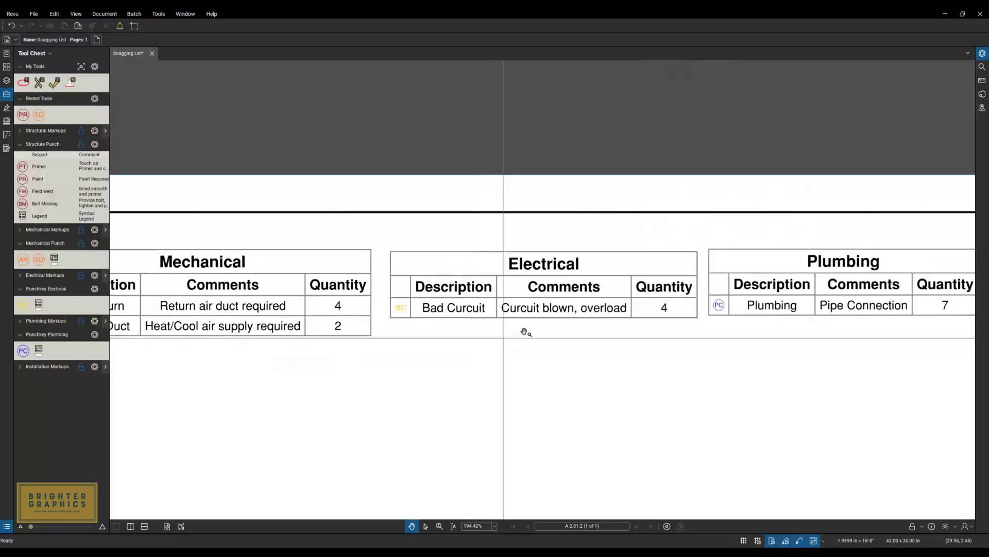
mouse_move(630, 338)
left_mouse_down()
mouse_move(477, 336)
mouse_move(578, 330)
left_mouse_up()
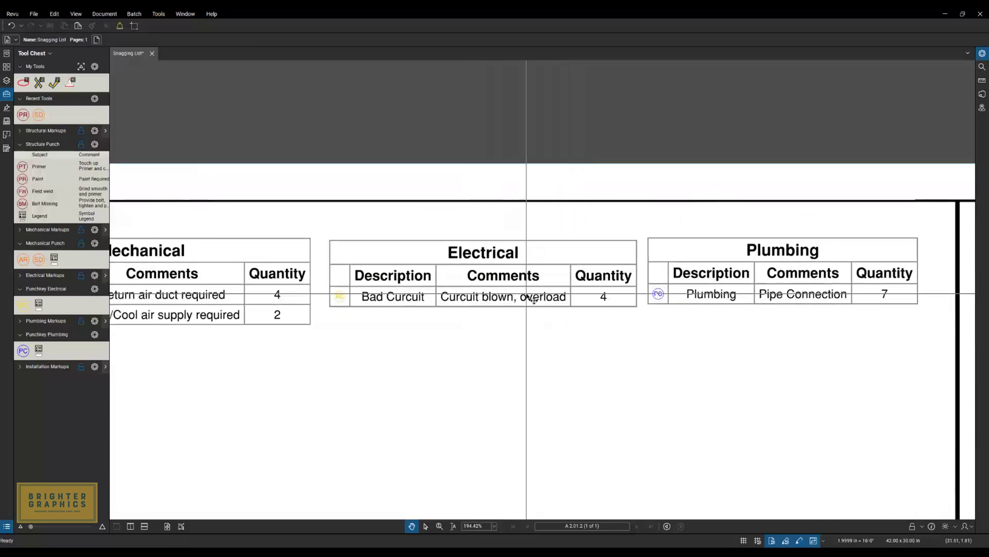
scroll(524, 296, "down", 2)
scroll(510, 317, "down", 1)
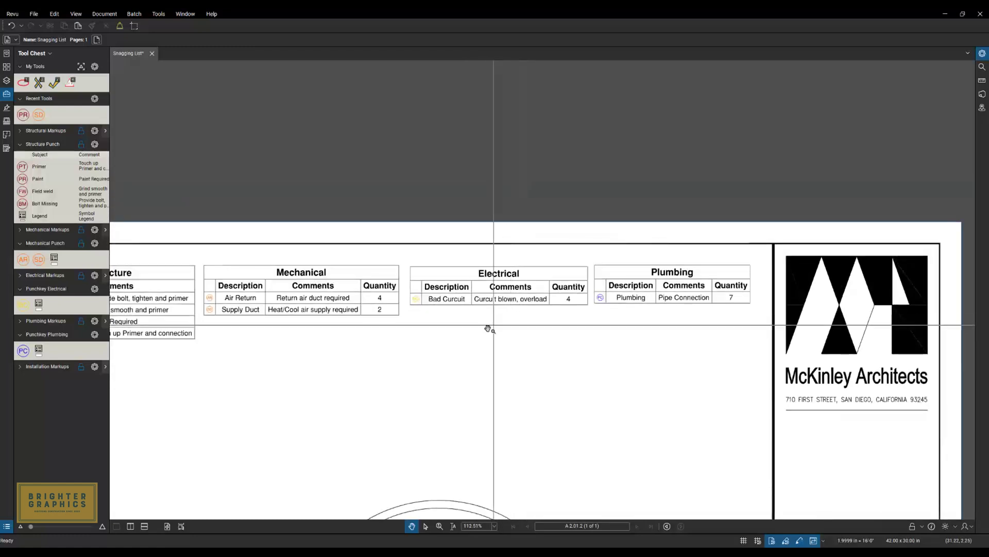
left_click_drag(492, 322, 558, 286)
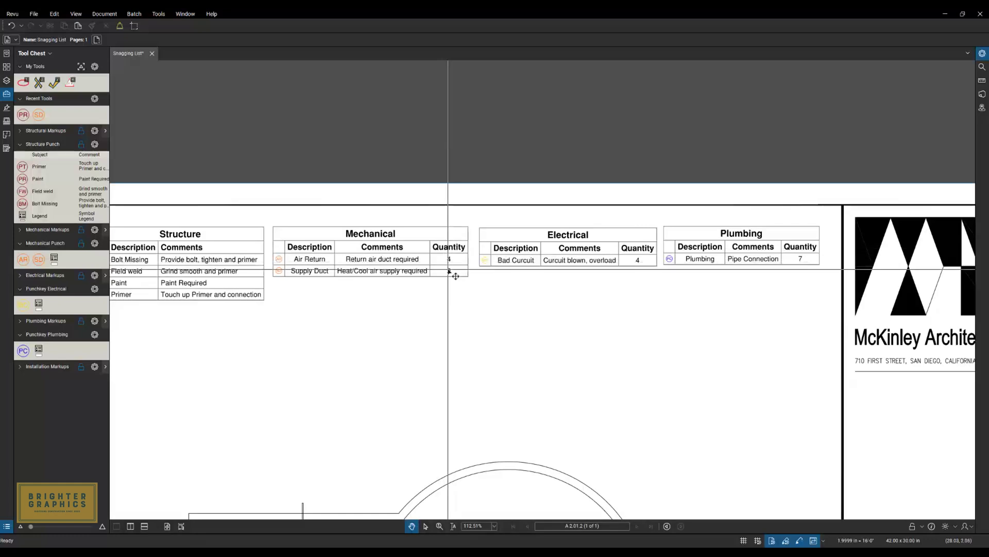
Show the Markups List and set the status of room 1255's Paint item to Completed
left_click(390, 531)
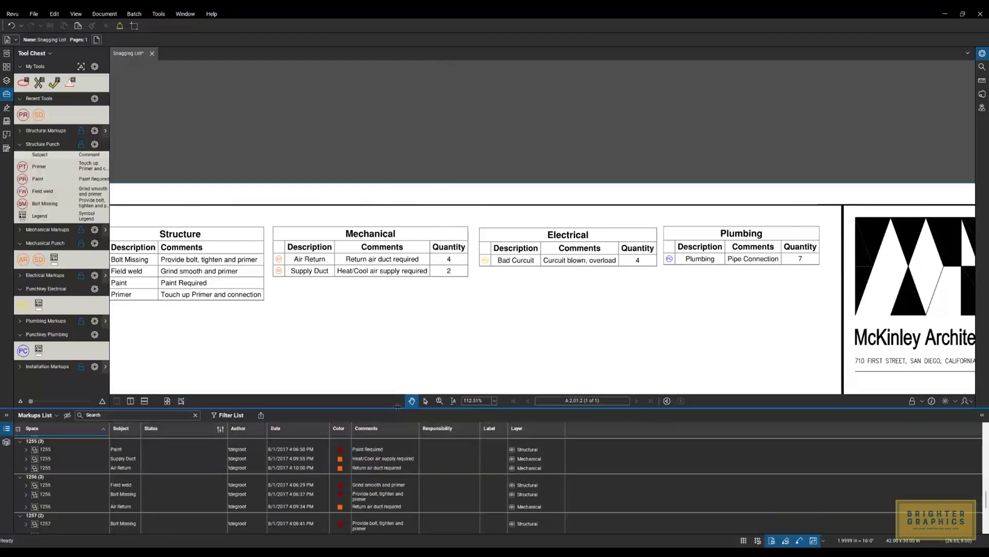
left_click(437, 450)
left_click(191, 452)
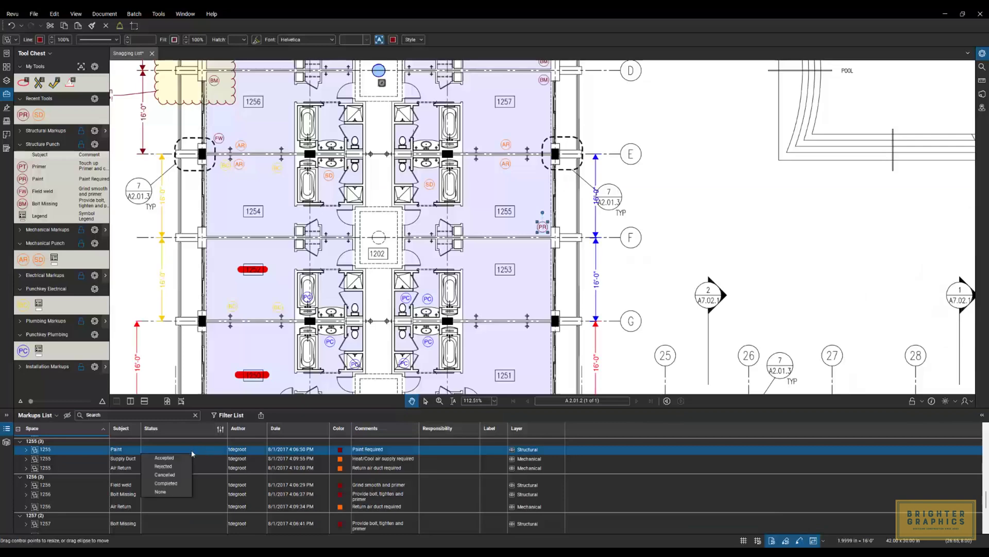
left_click(166, 483)
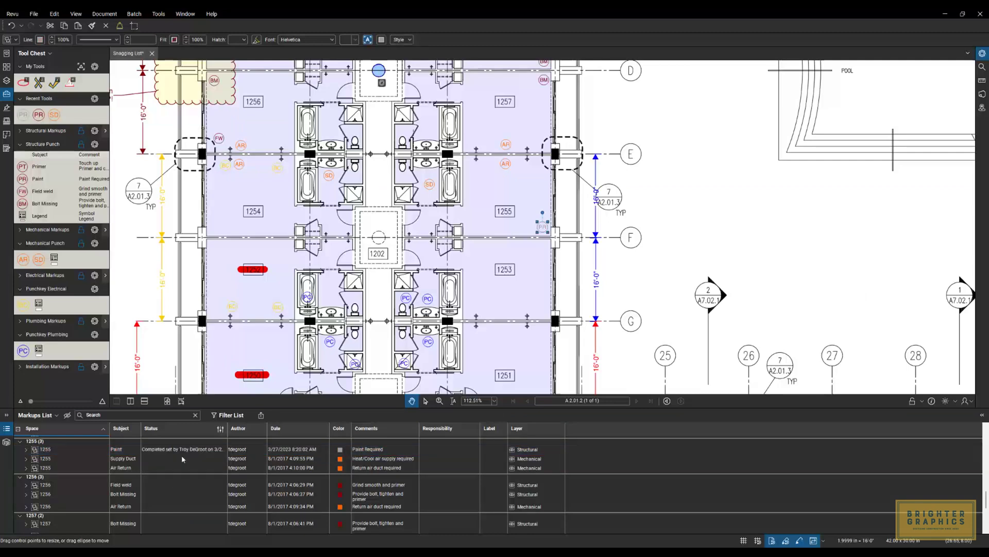
Widen the Status column to show full entries and set room 1255's Paint item to Rejected
left_click_drag(228, 429, 303, 428)
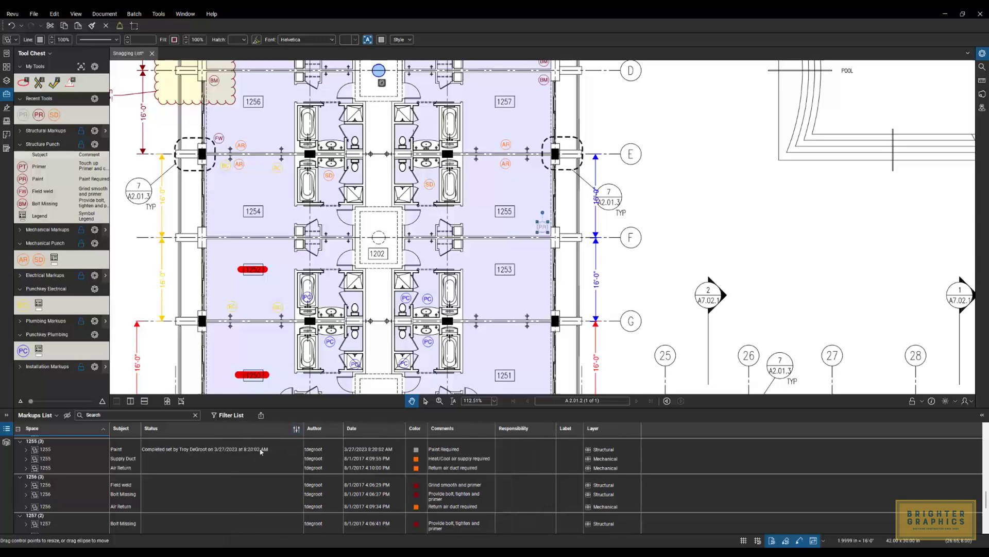
scroll(536, 233, "up", 5)
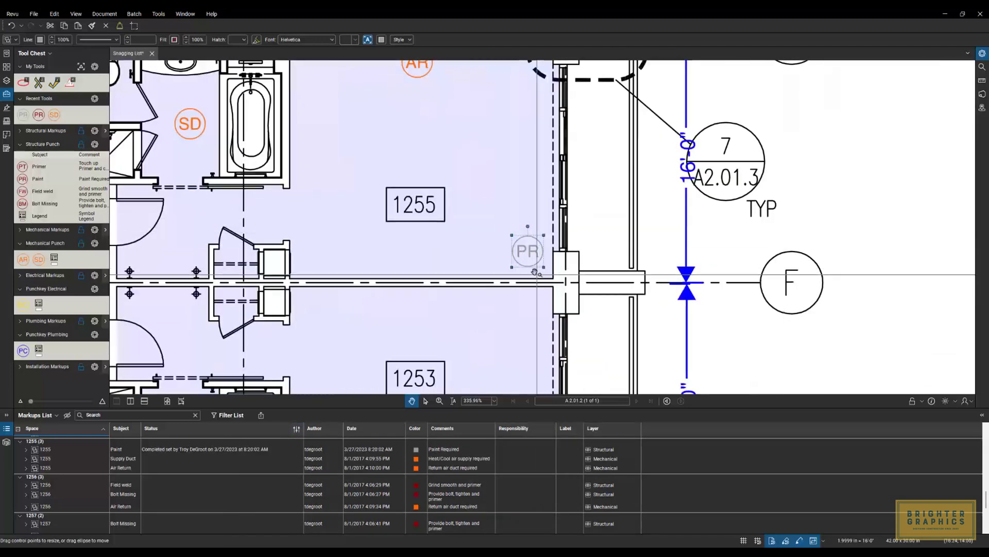
left_click(273, 449)
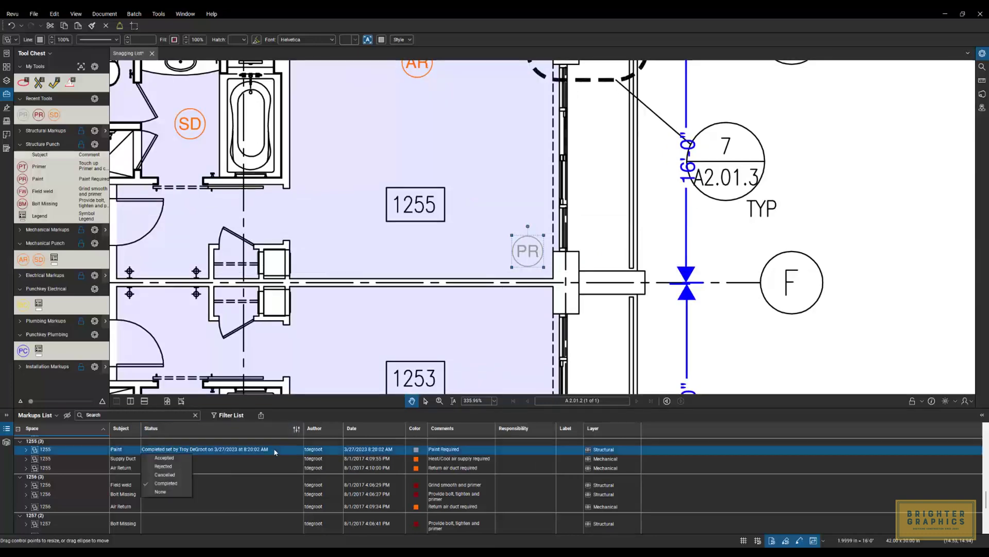
left_click(162, 466)
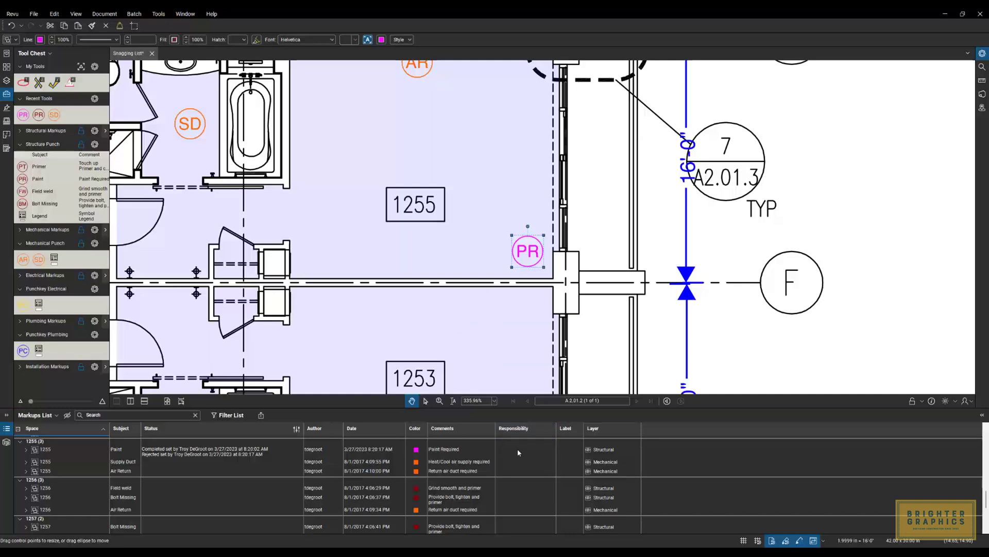
Assign responsibility for room 1255's Supply Duct and Air Return items to the first person in the Responsibility choices
left_click(433, 461)
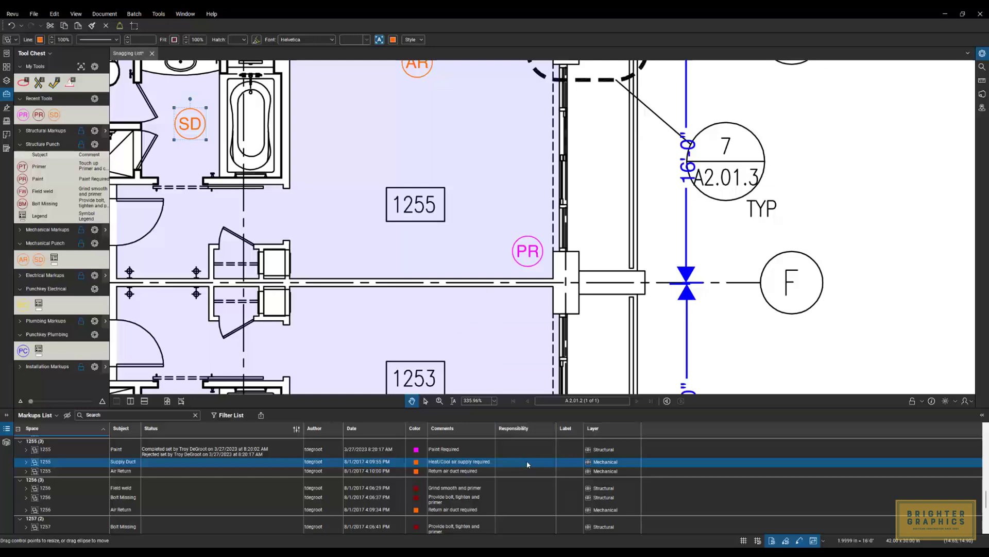
left_click(526, 462)
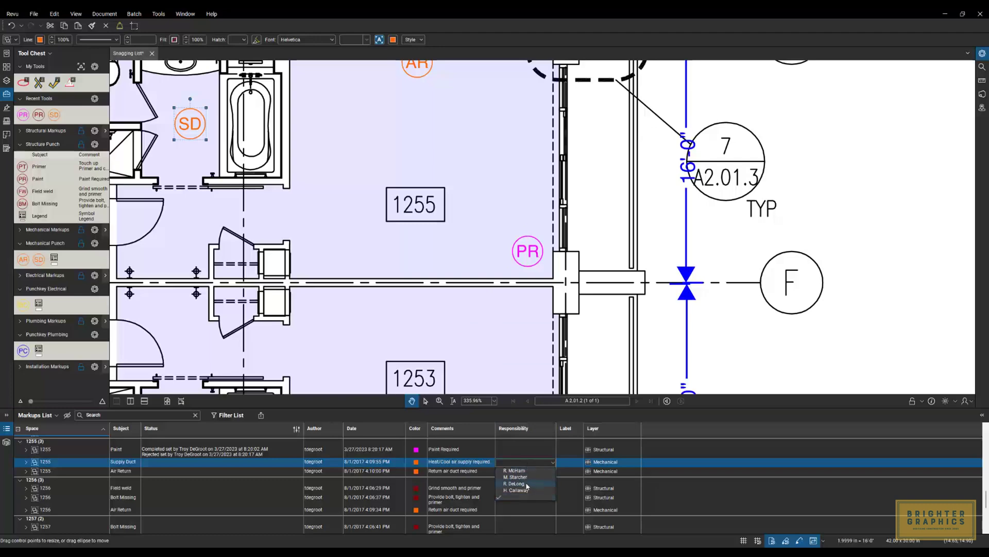
left_click(523, 471)
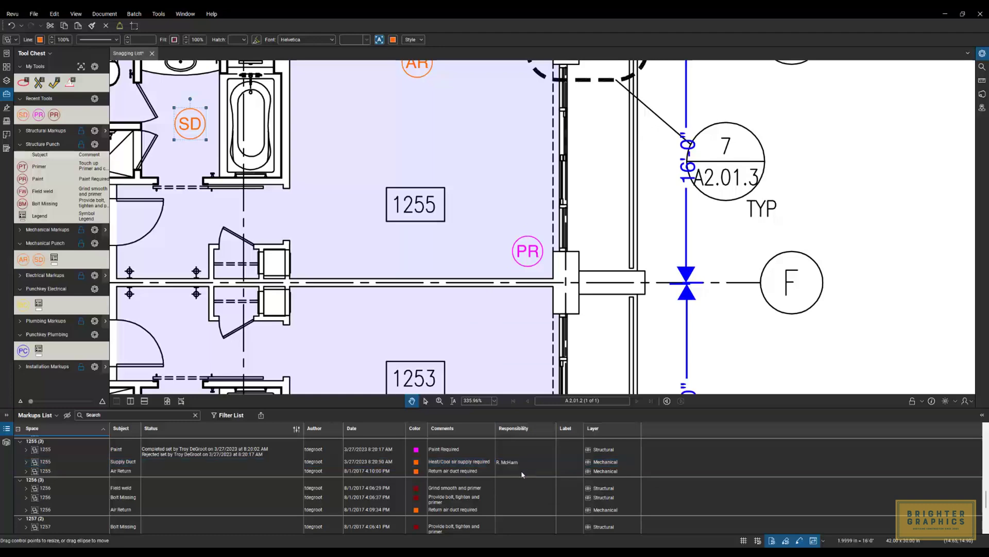
left_click(523, 472)
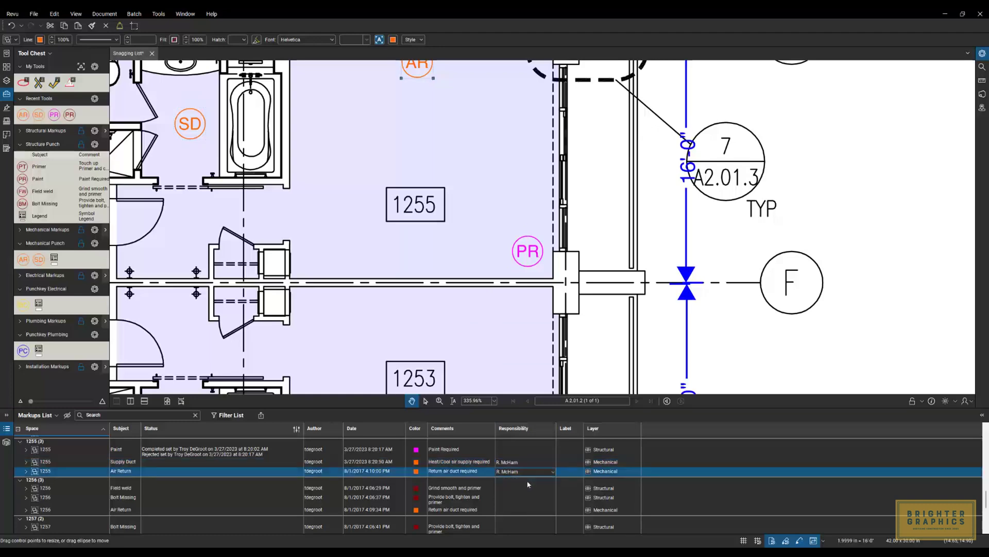
left_click(518, 480)
Assign responsibility for room 1256's Field weld and Bolt Missing items to the third person in the Responsibility choices
left_click(516, 487)
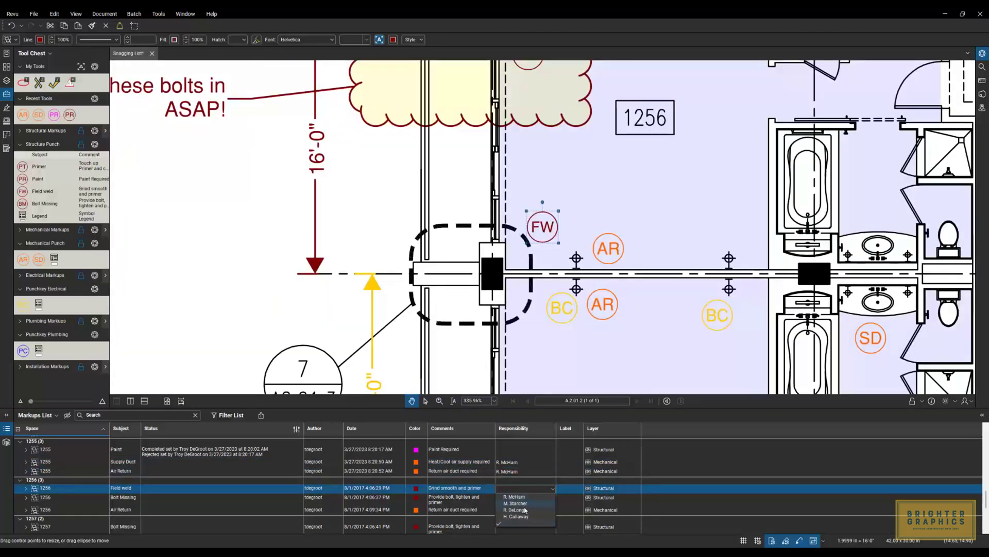
left_click(524, 510)
left_click(518, 496)
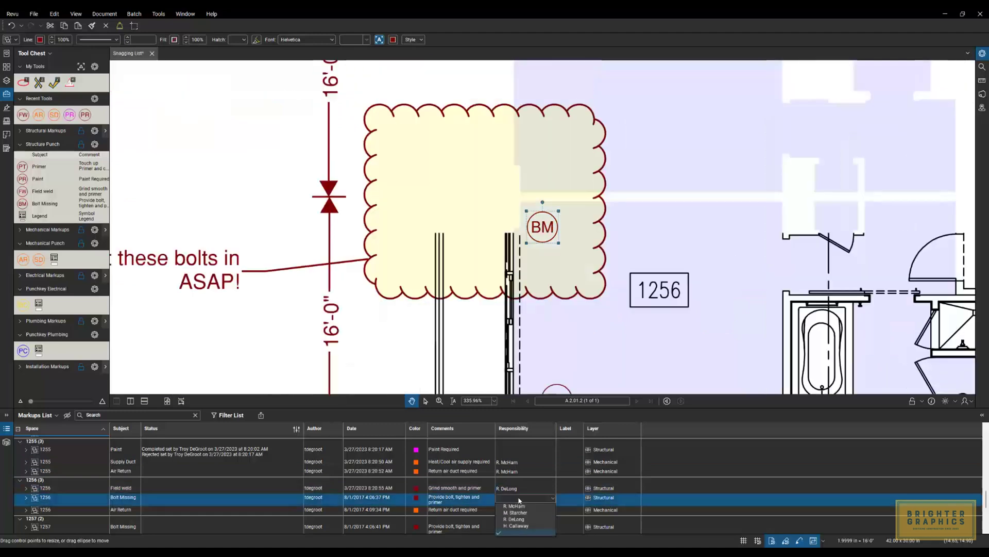
left_click(522, 520)
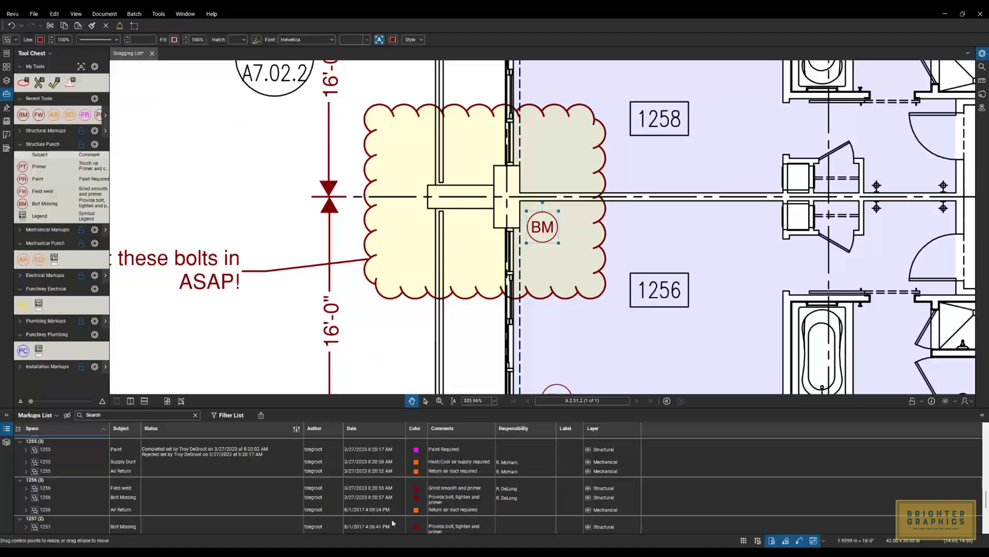
Turn on filtering for the Markups List and review only the items whose Status is blank
left_click(230, 416)
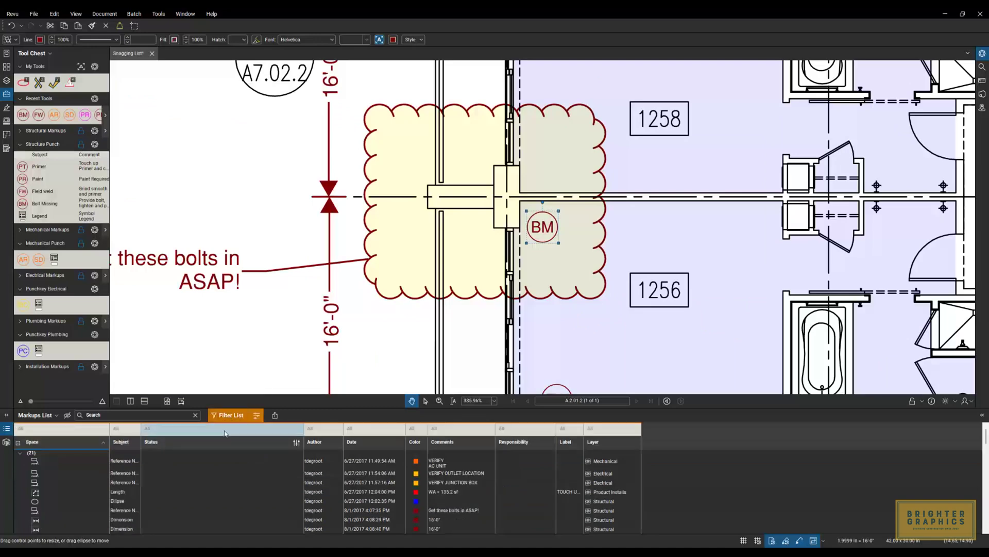
left_click(225, 433)
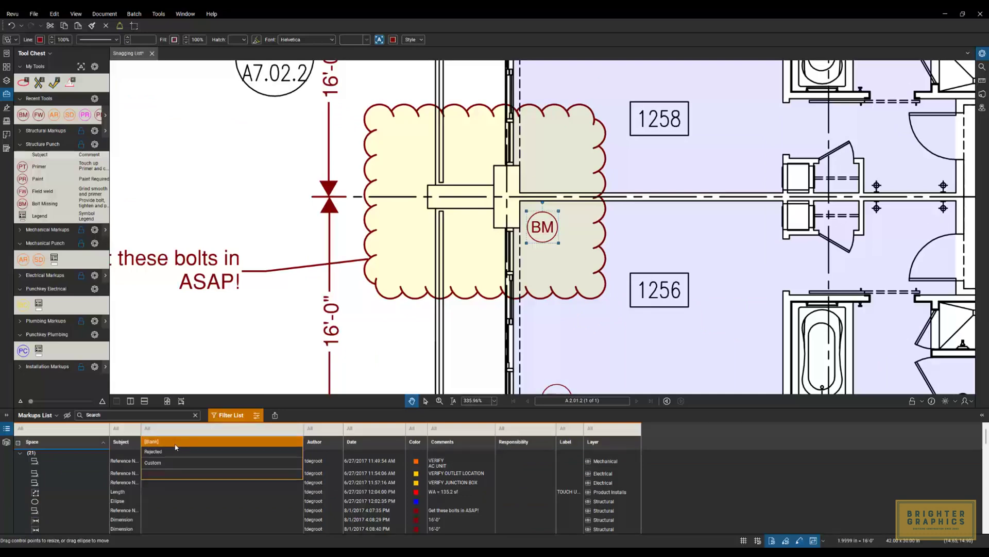
left_click(310, 418)
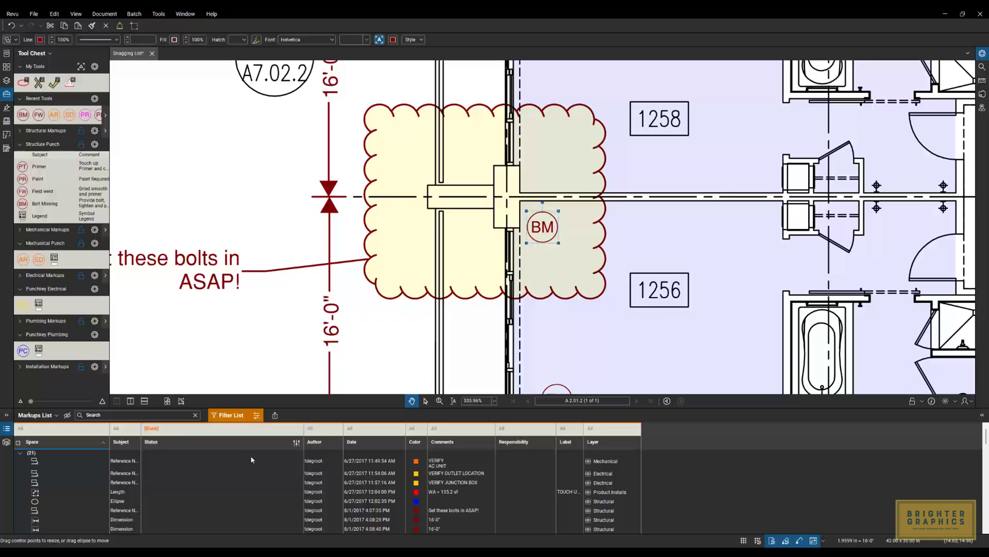
scroll(237, 489, "down", 10)
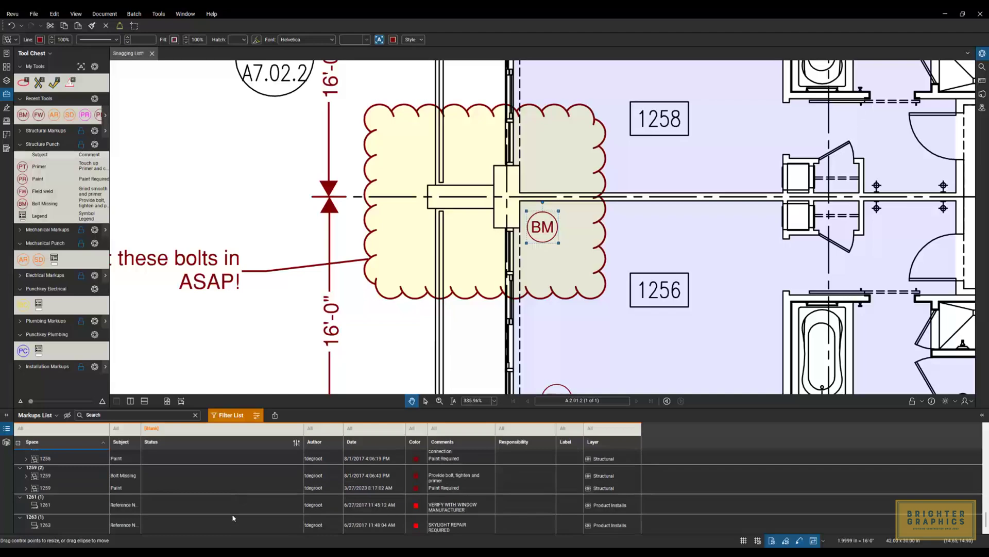
scroll(233, 518, "up", 3)
scroll(233, 518, "up", 10)
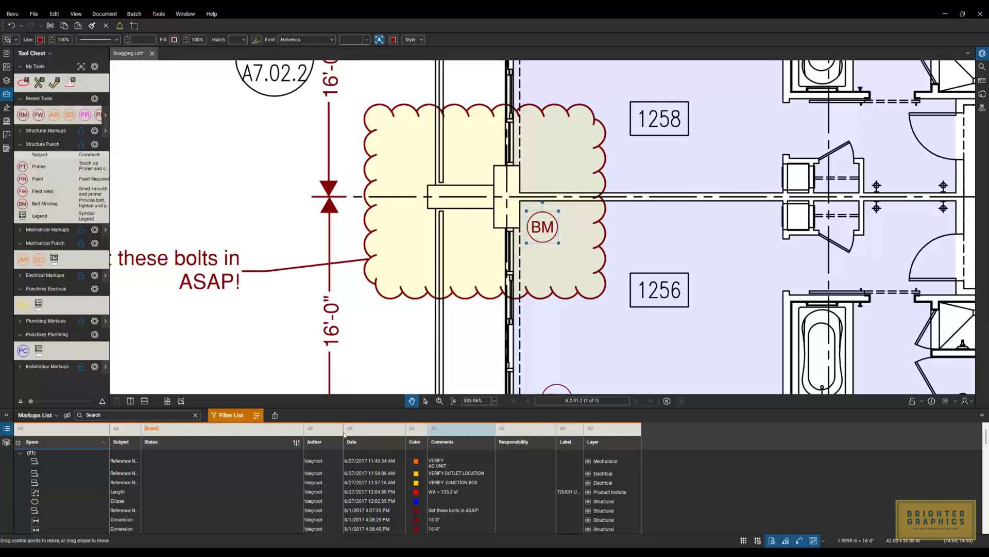
Clear the Status filter and filter Responsibility to the person assigned to room 1255's Supply Duct and Air Return items
left_click(234, 434)
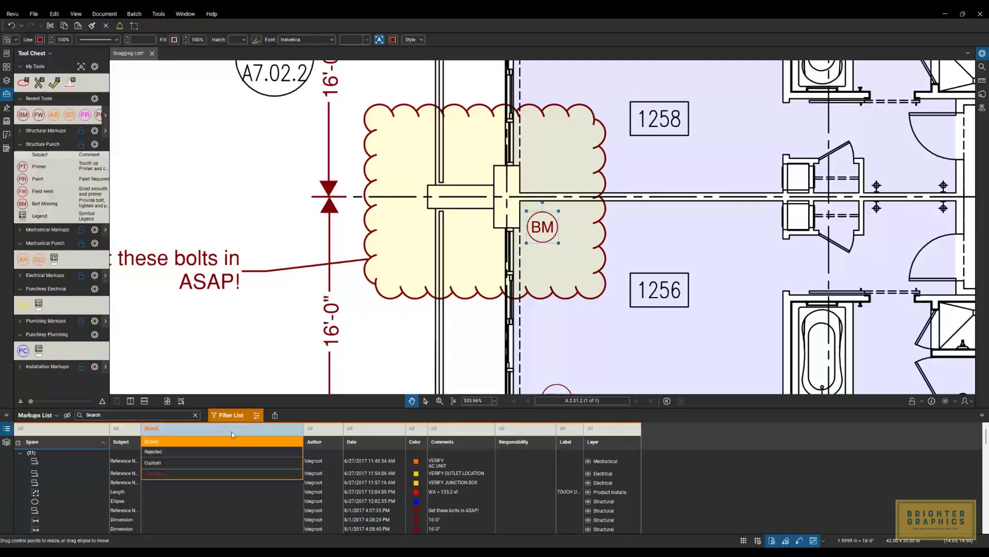
left_click(170, 475)
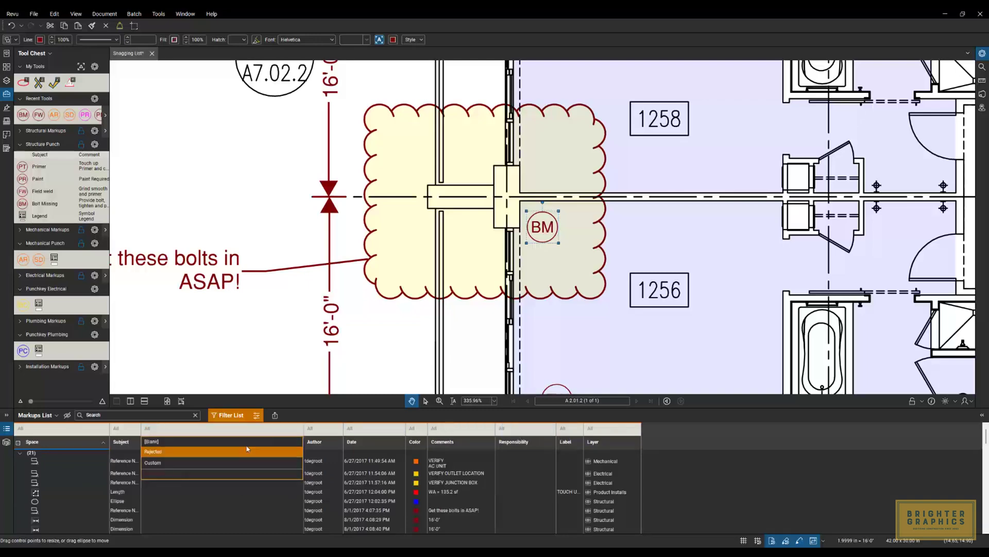
left_click(526, 428)
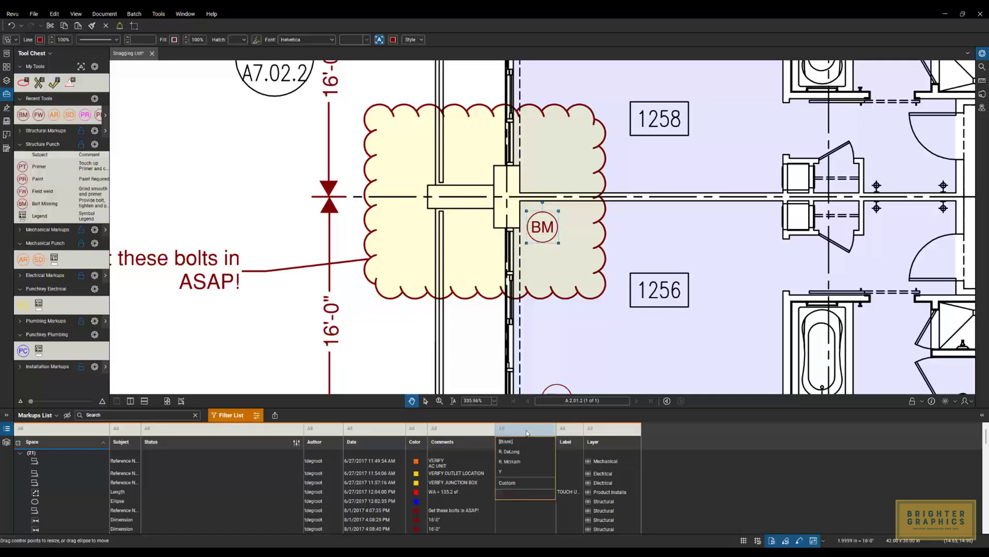
left_click(524, 463)
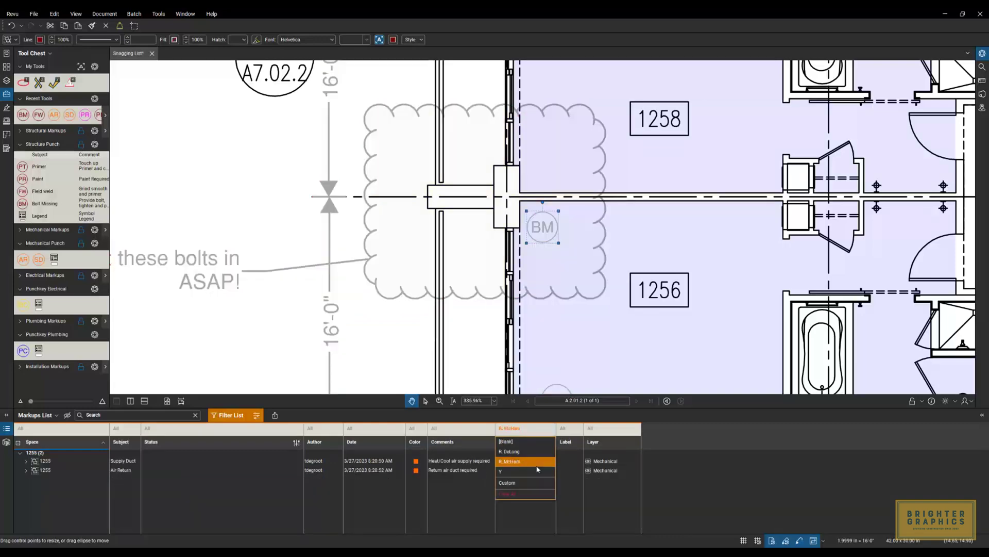
left_click(663, 423)
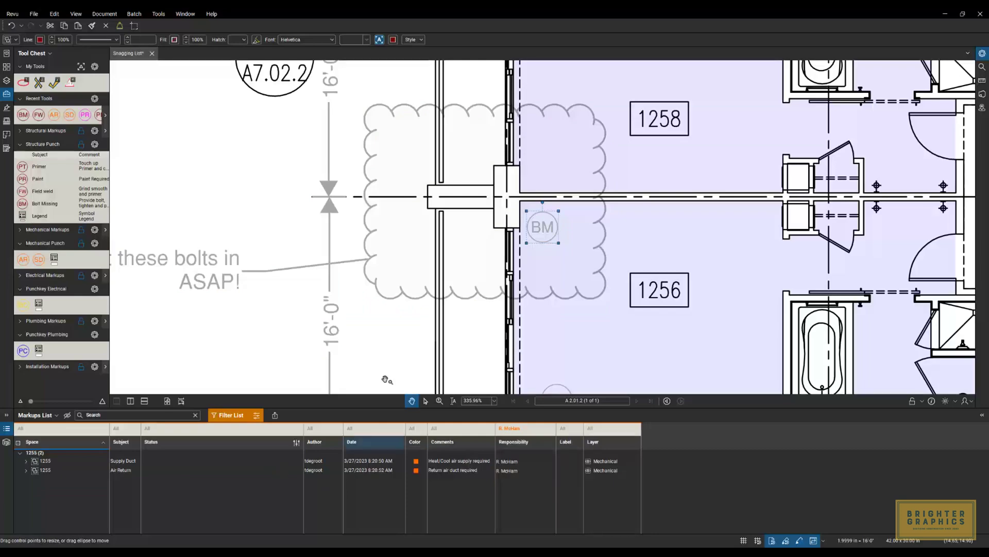
Hide the Markups List and view the filtered markups across the whole Level 1 Wing 2 floor plan
scroll(386, 379, "down", 8)
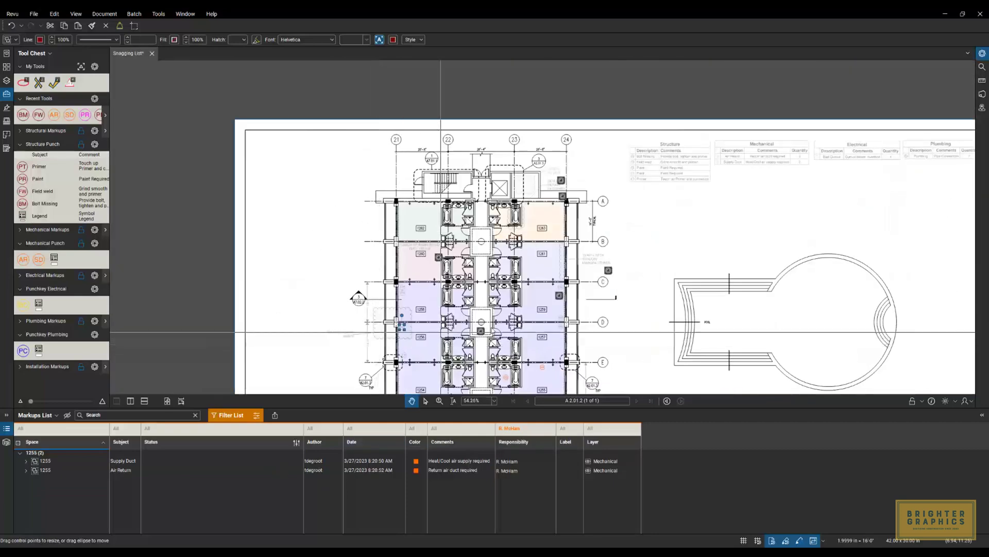
left_click_drag(638, 347, 503, 297)
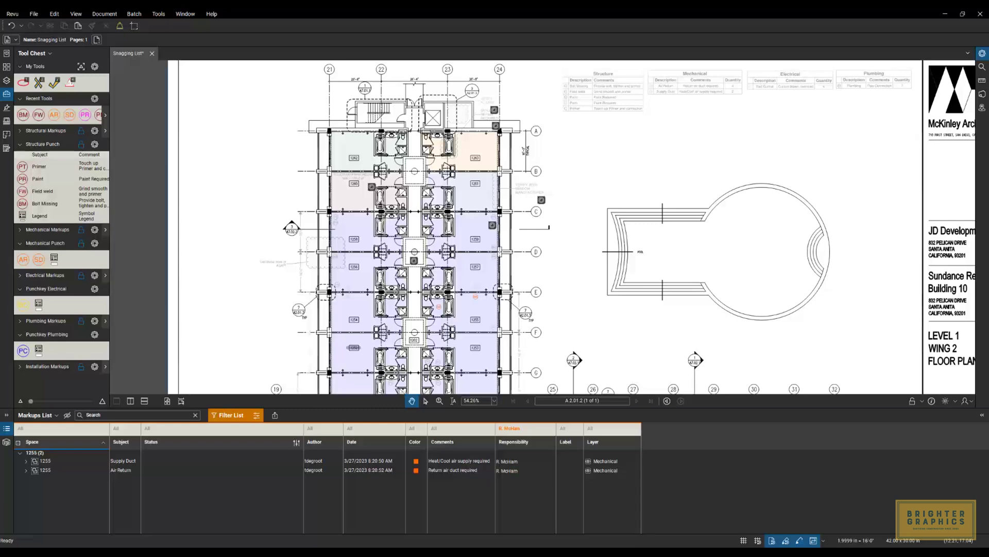
double_click(308, 407)
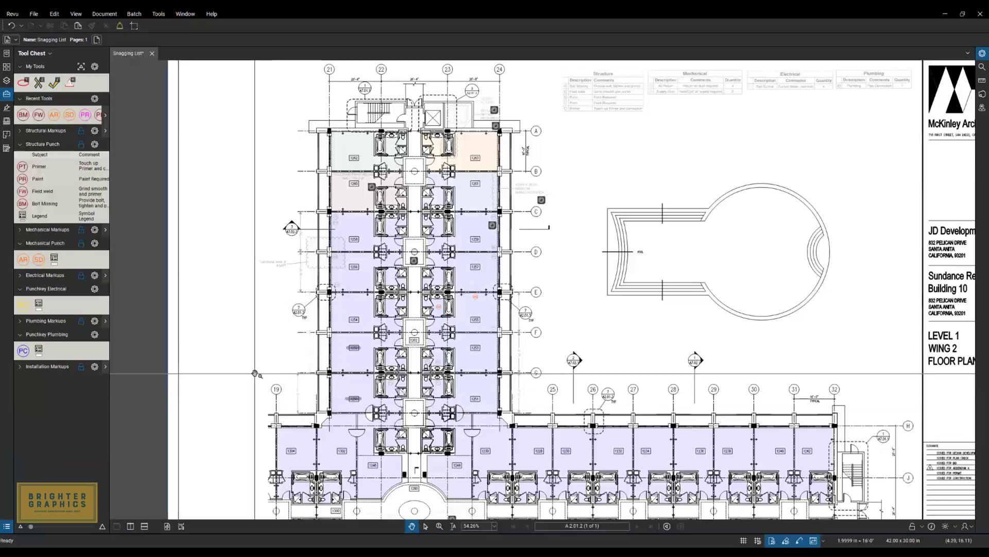
scroll(254, 373, "down", 2)
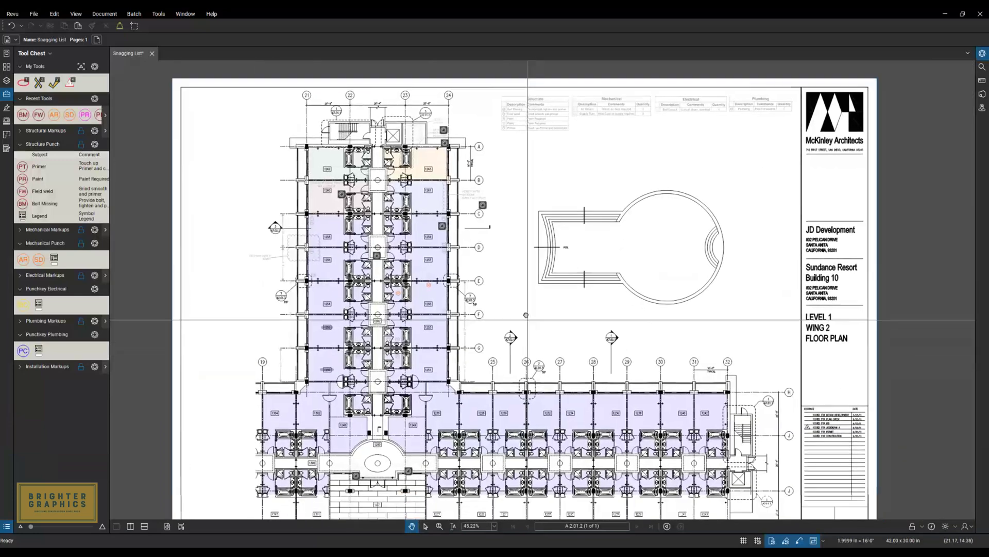
left_click_drag(526, 314, 525, 290)
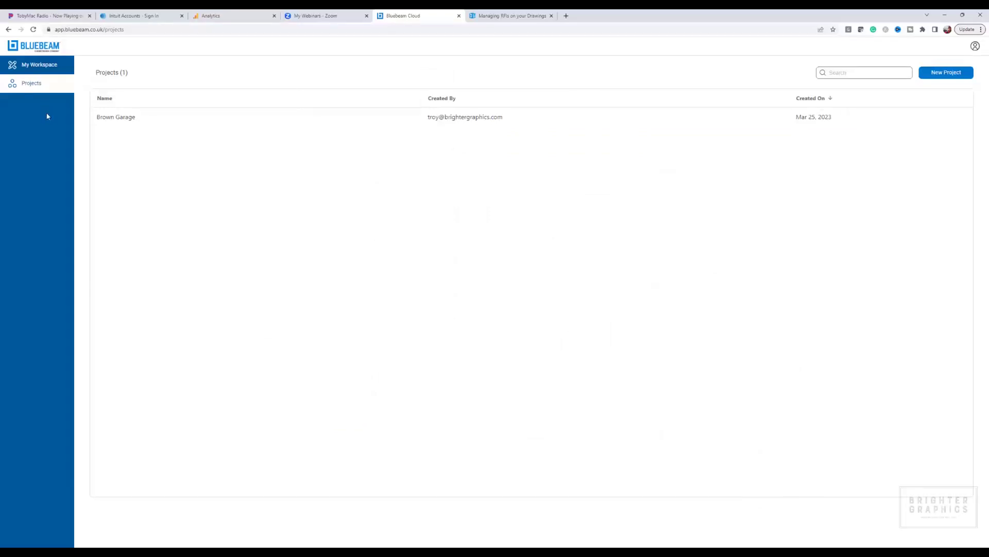
Switch to Bluebeam Cloud, go through My Workspace and Projects, and open the Brown Garage project's S1 Foundation Plan drawing
left_click(34, 69)
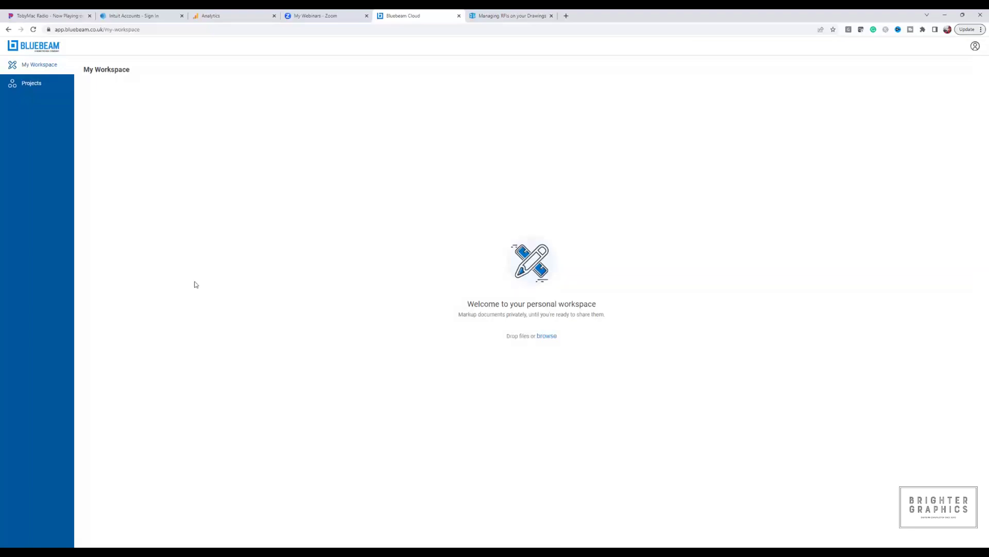
left_click(32, 88)
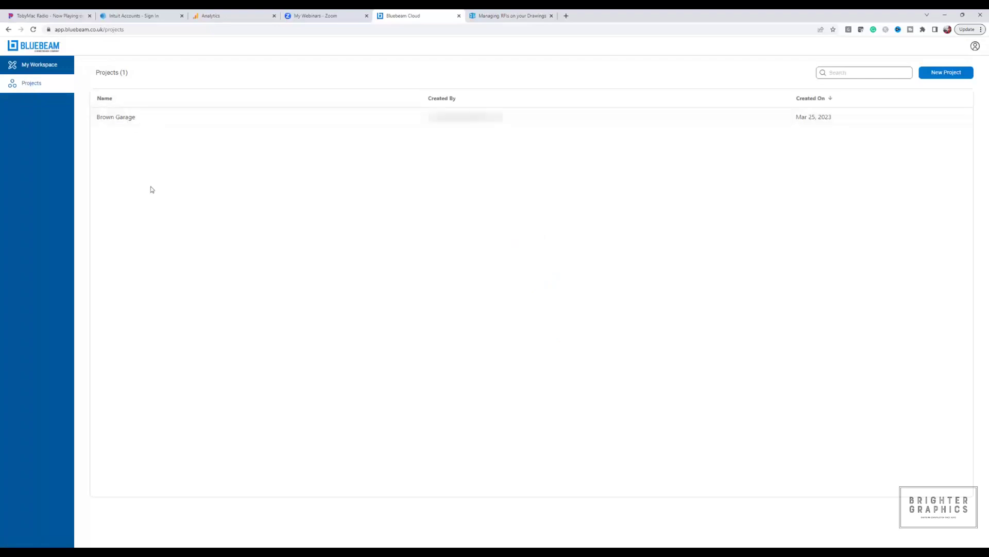
left_click(157, 122)
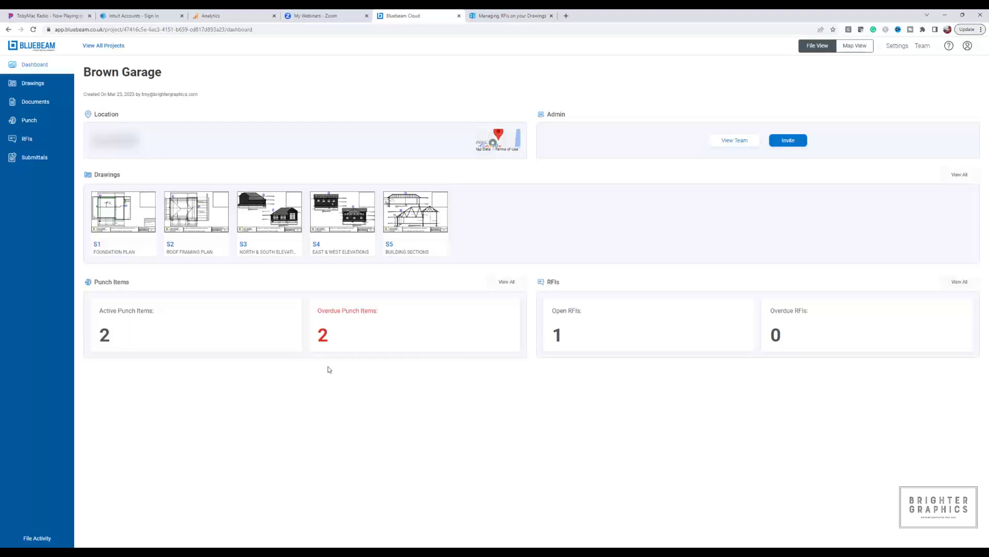
left_click(30, 85)
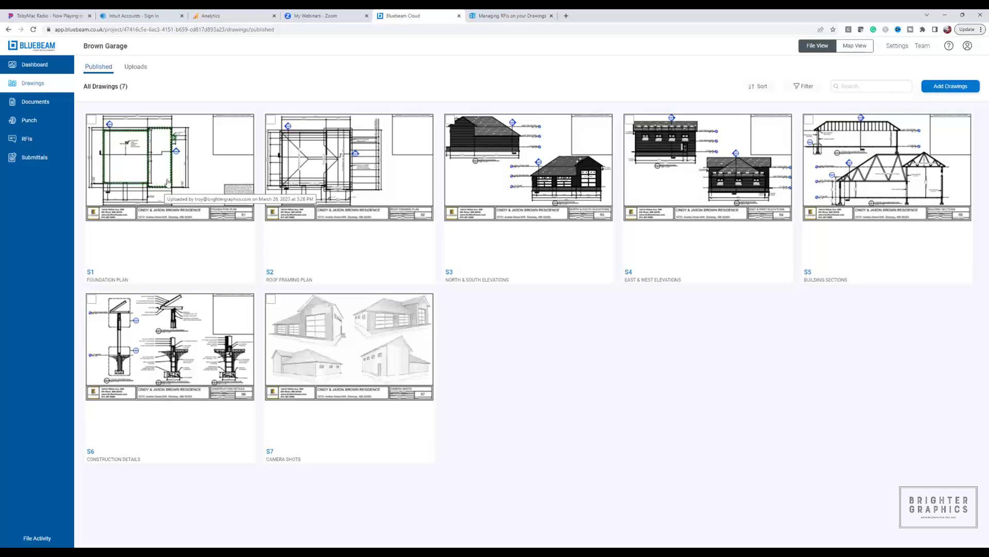
left_click(165, 182)
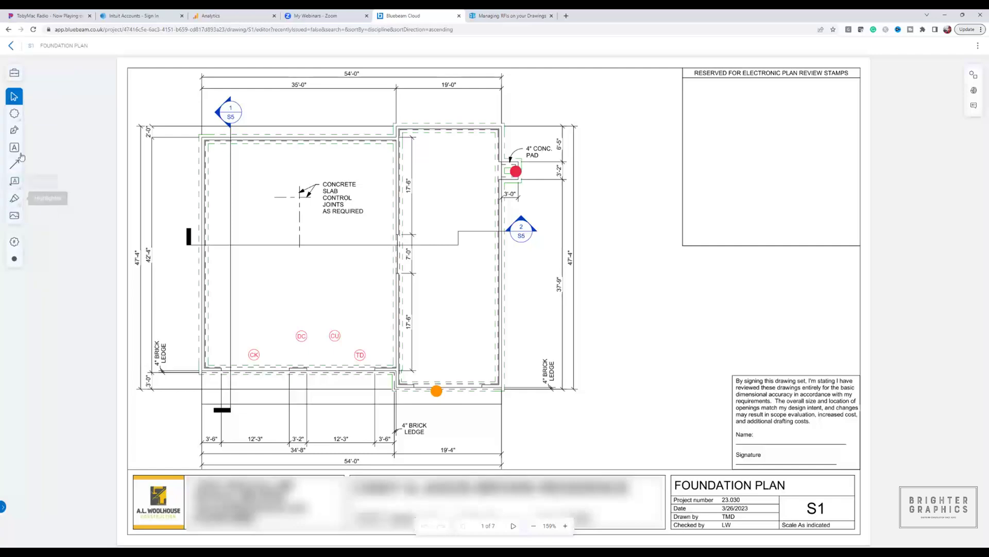
Show the Punch Toolset in the Tool Chest and select the DC marker on the Foundation Plan
left_click(15, 75)
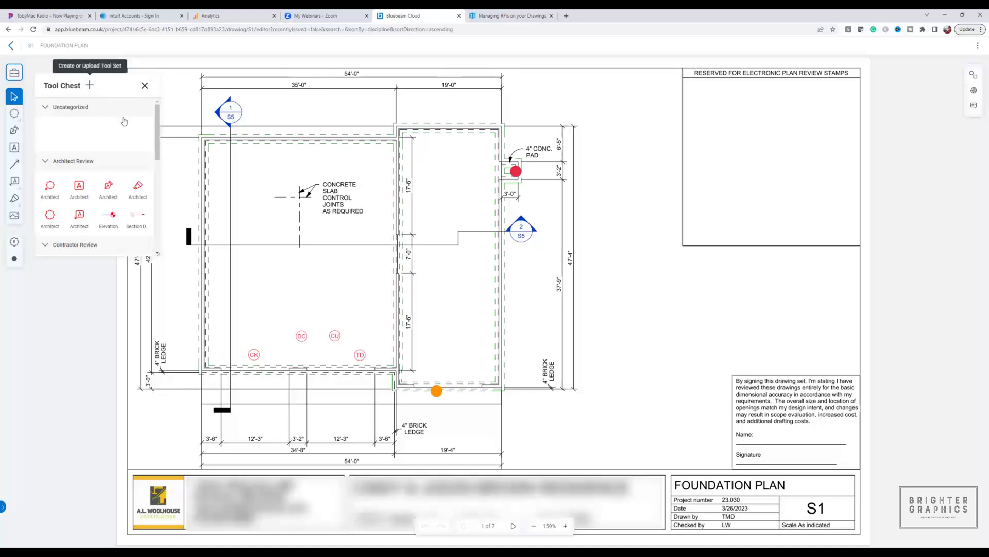
scroll(158, 158, "down", 1)
scroll(157, 157, "down", 5)
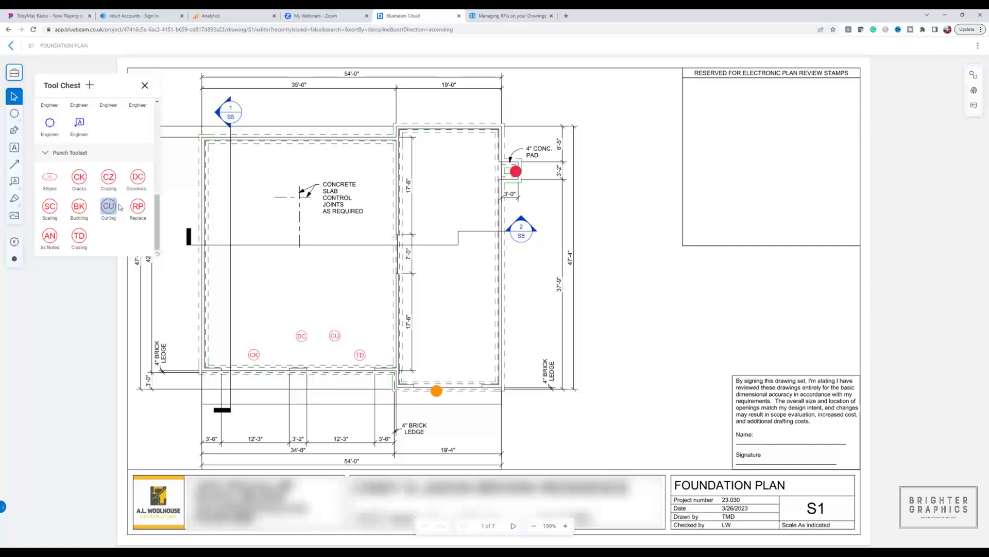
left_click(303, 339)
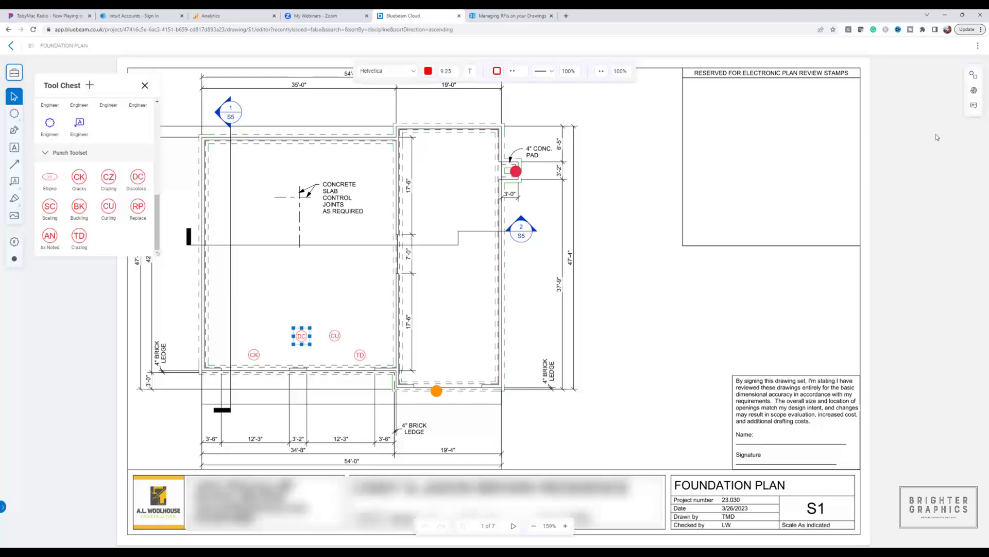
Open the drawing's comments and examine the Curling, Crazing and Cracks entries, including the status choices for Cracks
left_click(974, 77)
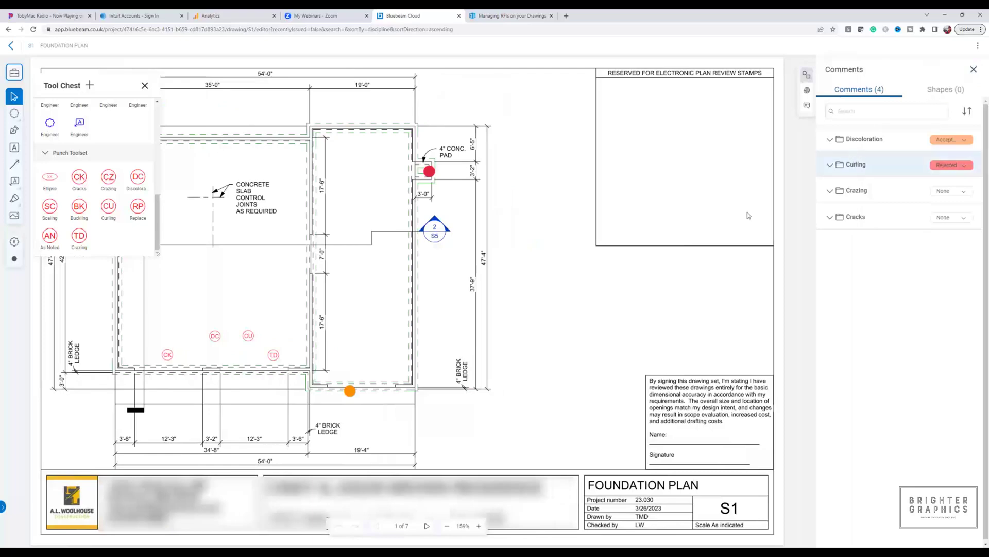
left_click(250, 337)
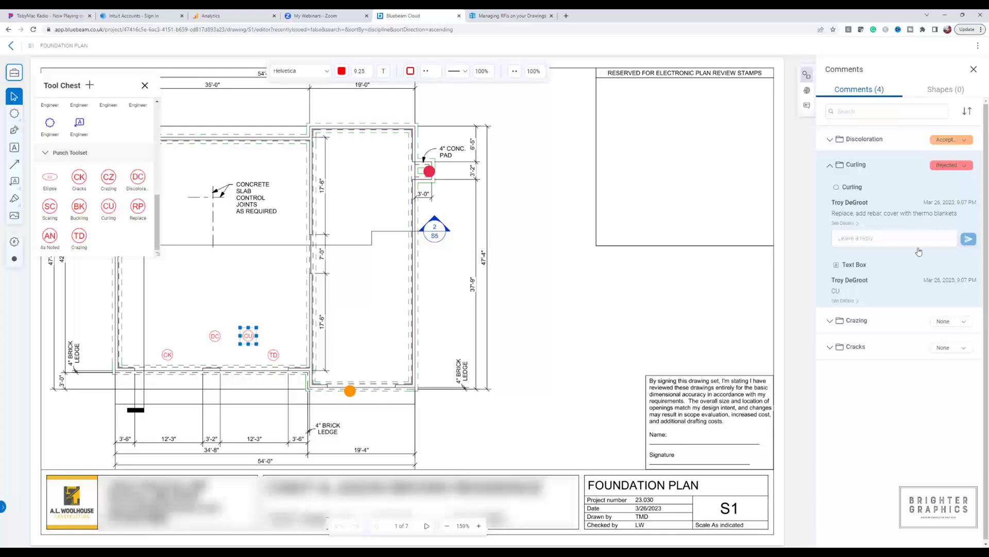
left_click(857, 320)
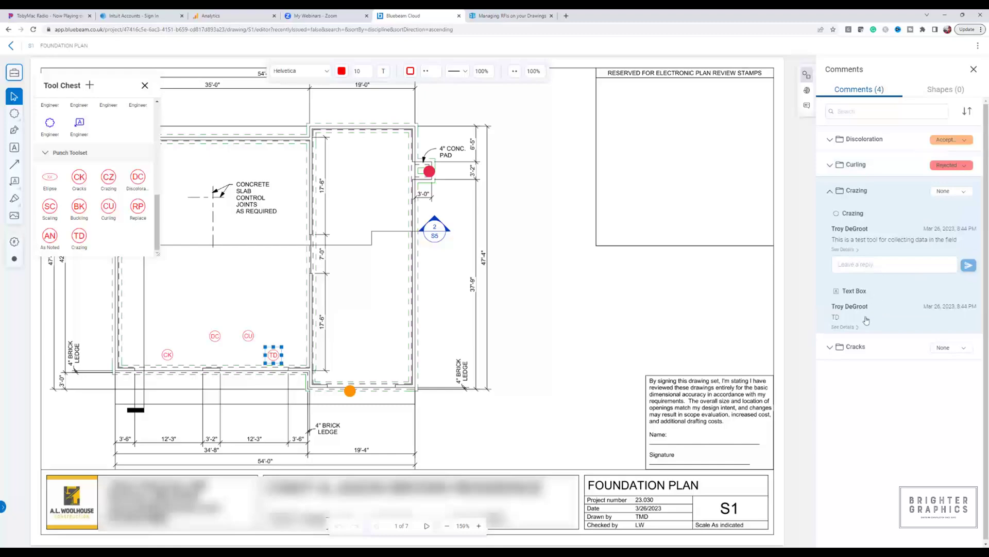
left_click(855, 347)
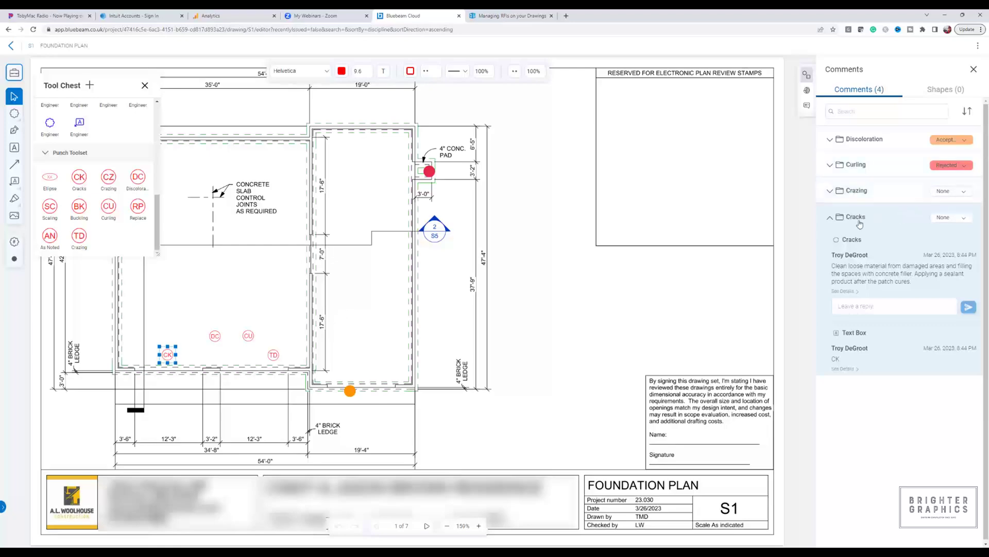
left_click(954, 218)
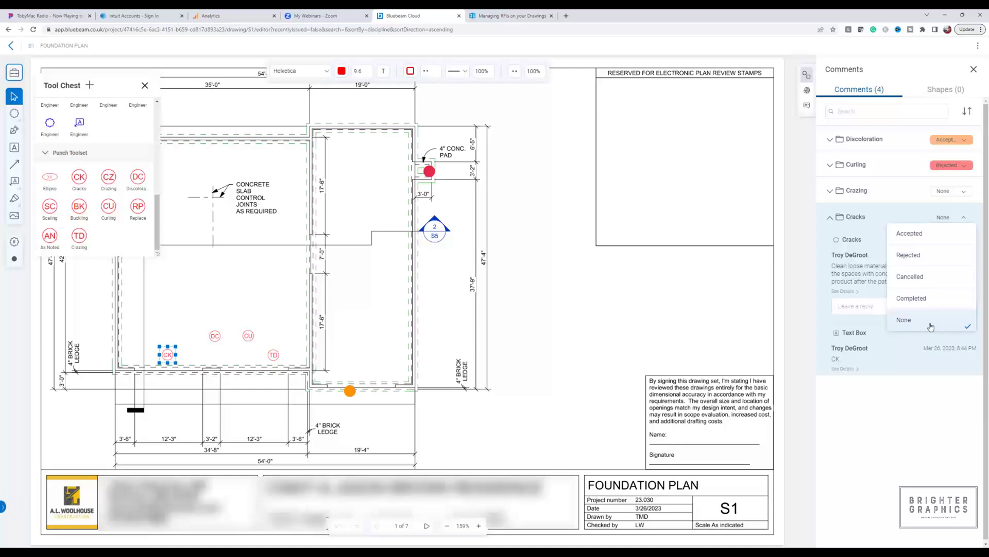
left_click(918, 399)
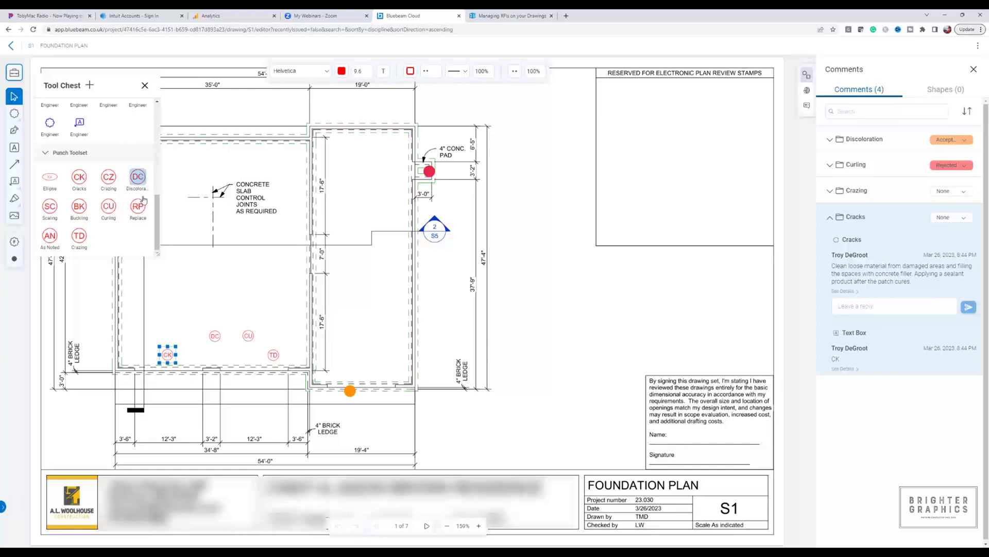
Close the Tool Chest and place a new punch pin at the 7'-0" opening in the interior wall
left_click_drag(157, 209, 160, 107)
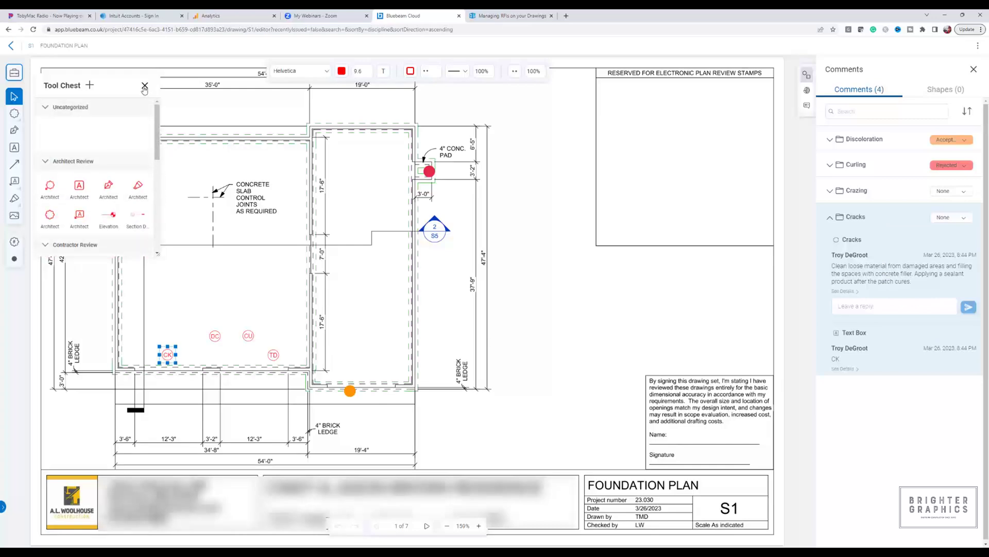
left_click(145, 86)
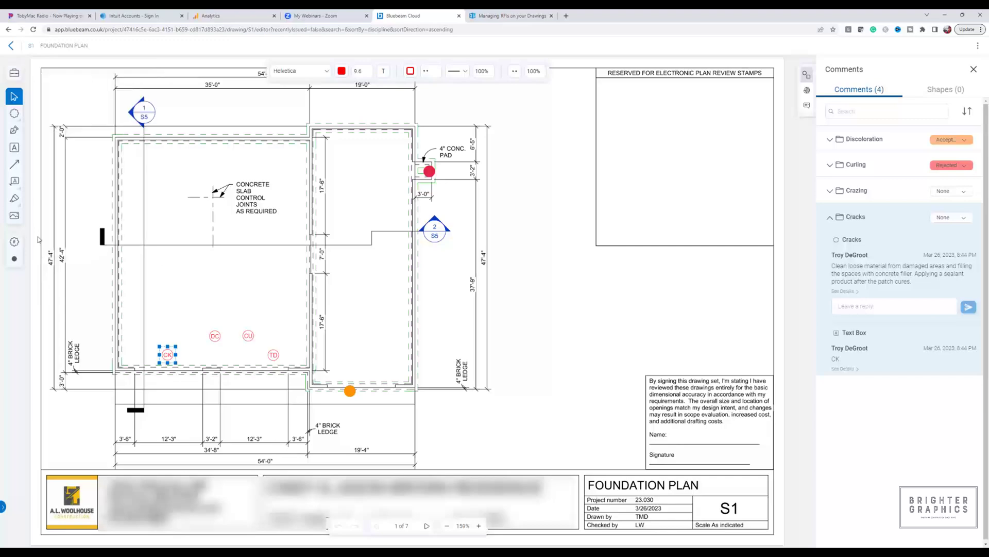
left_click(15, 260)
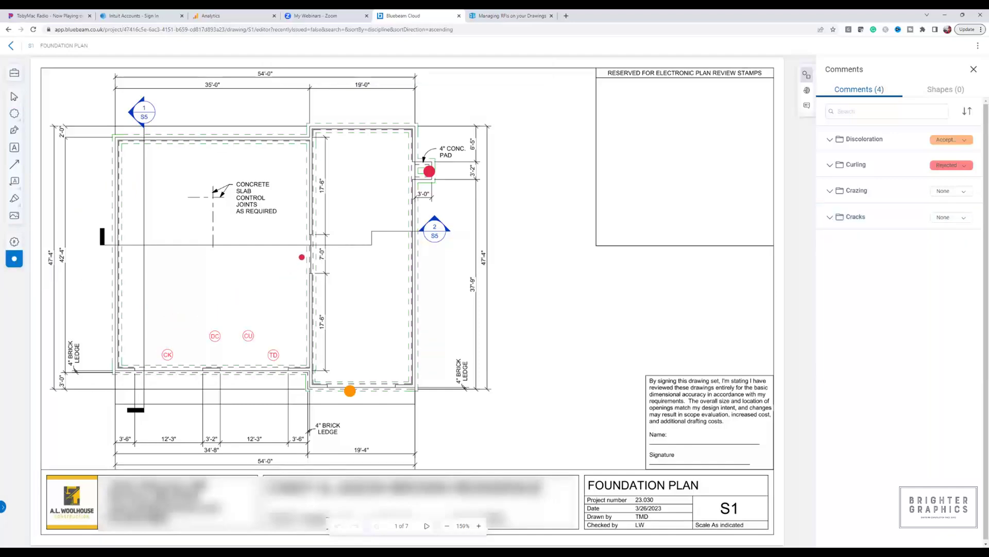
left_click(302, 257)
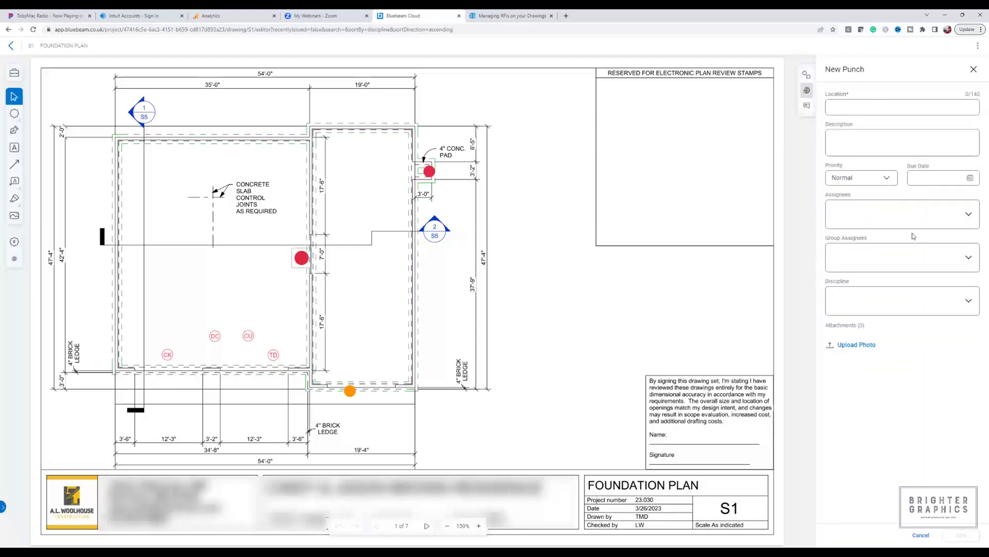
Set the punch location to "Slab @ wall opening" and the description to "Make sure there is a control joint at concrete"
left_click(850, 109)
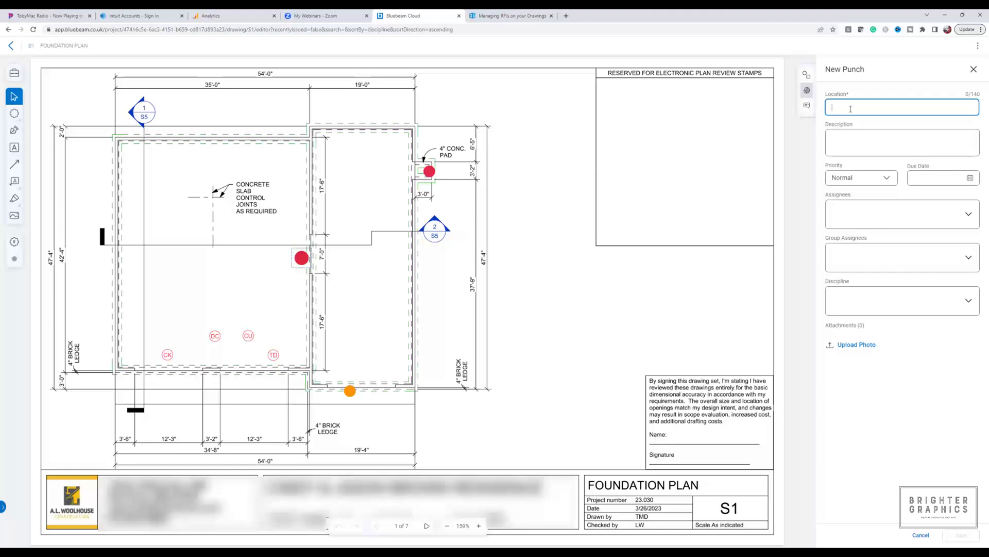
type("Slab @ opening")
left_click(855, 108)
type("wall")
left_click(848, 136)
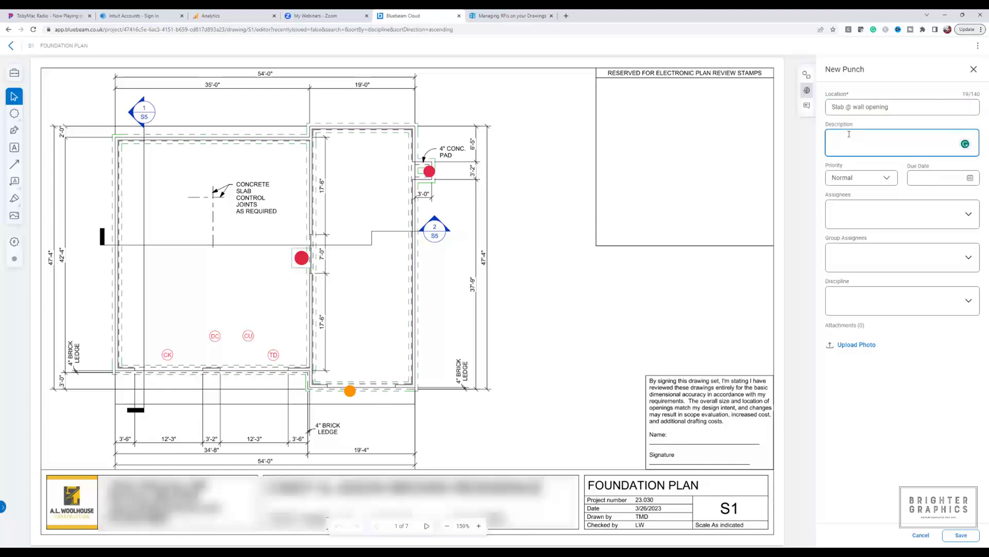
type("Make sure there is a control joint at c")
type("oncrete")
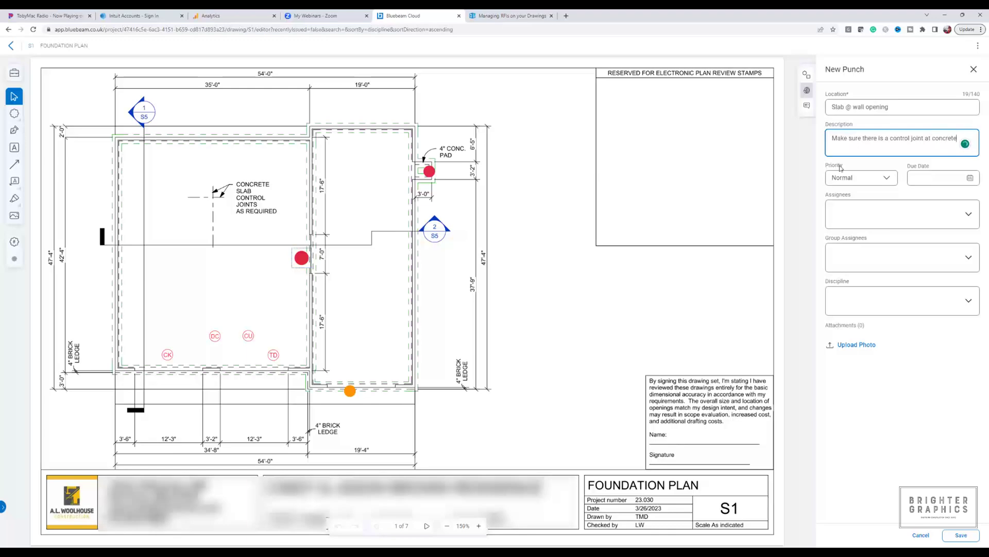
Examine the new punch item's options for priority, due date, assignees and group assignees
left_click(886, 178)
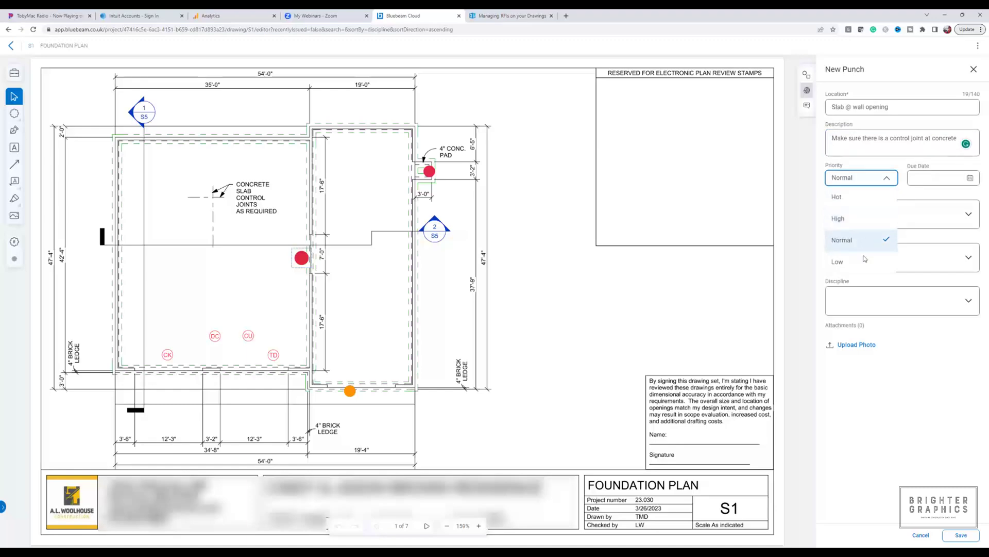
left_click(972, 180)
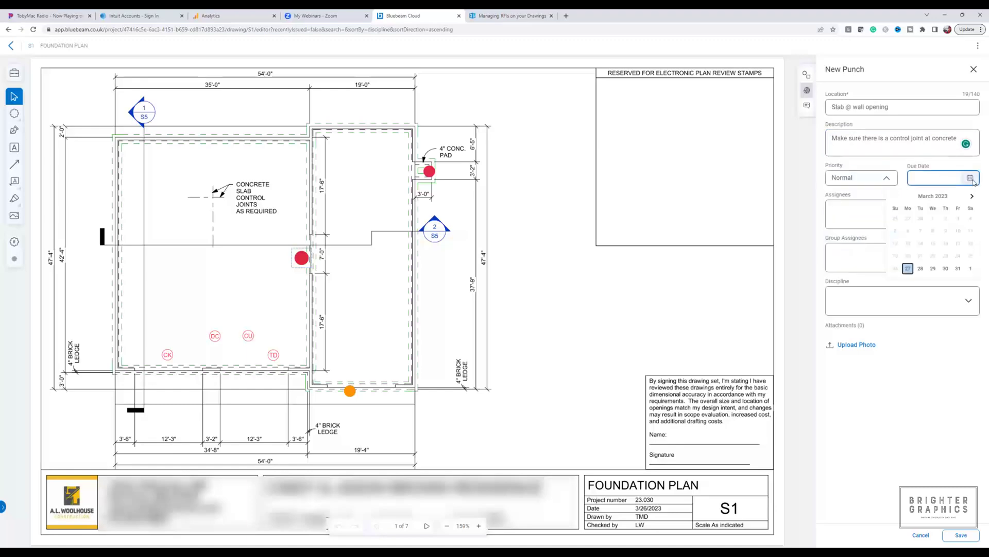
left_click(856, 216)
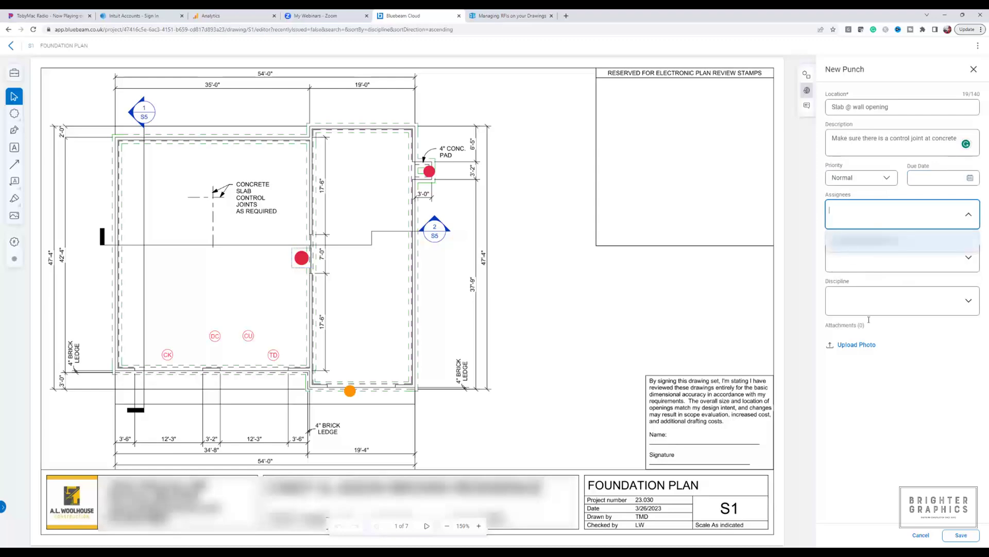
key("Escape")
left_click(877, 258)
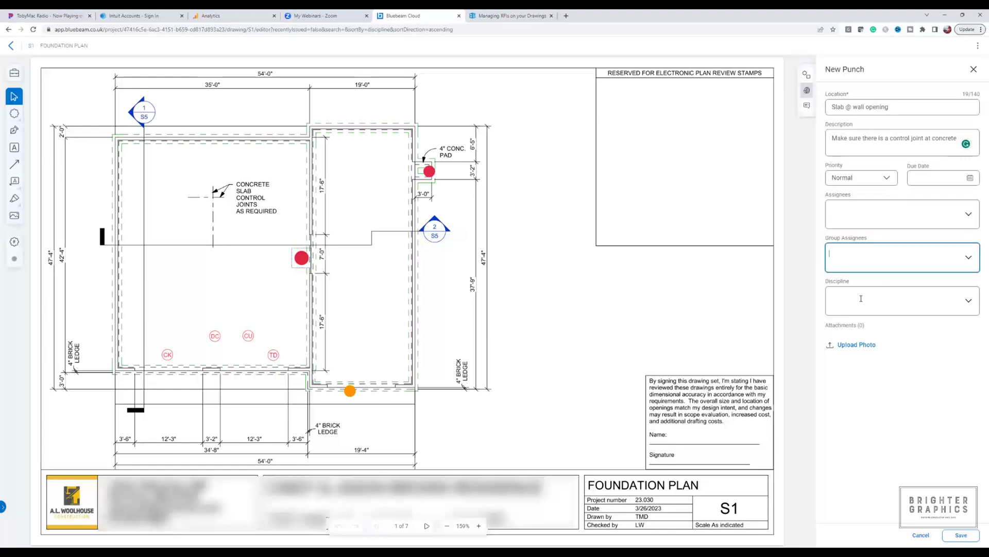
Set the punch item's discipline to Concrete and save the item
left_click(902, 300)
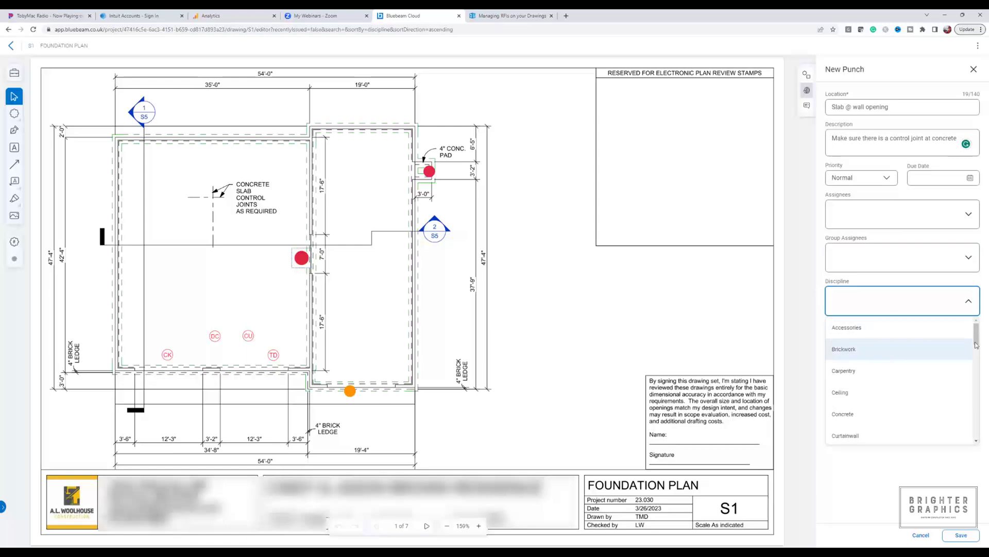
left_click_drag(977, 337, 978, 359)
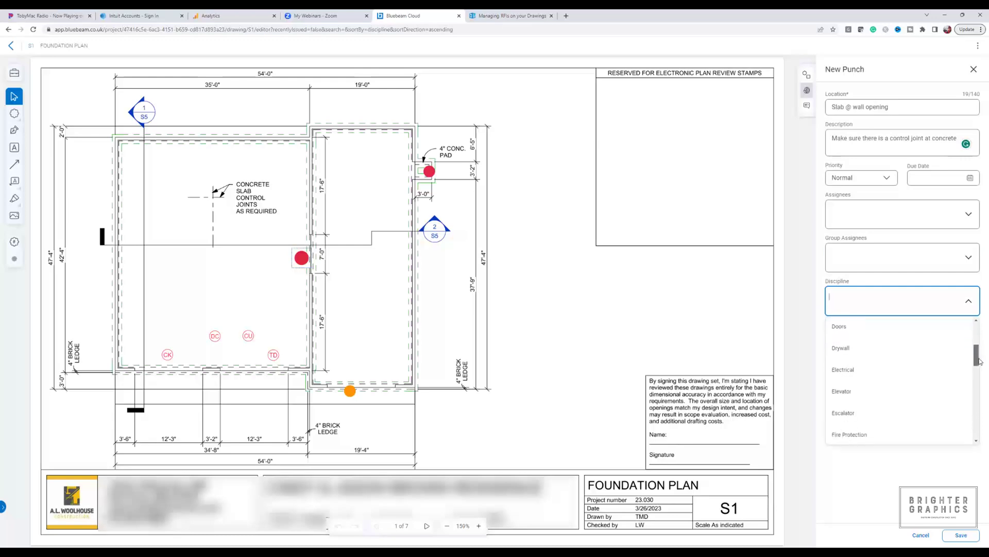
left_click_drag(979, 361, 979, 350)
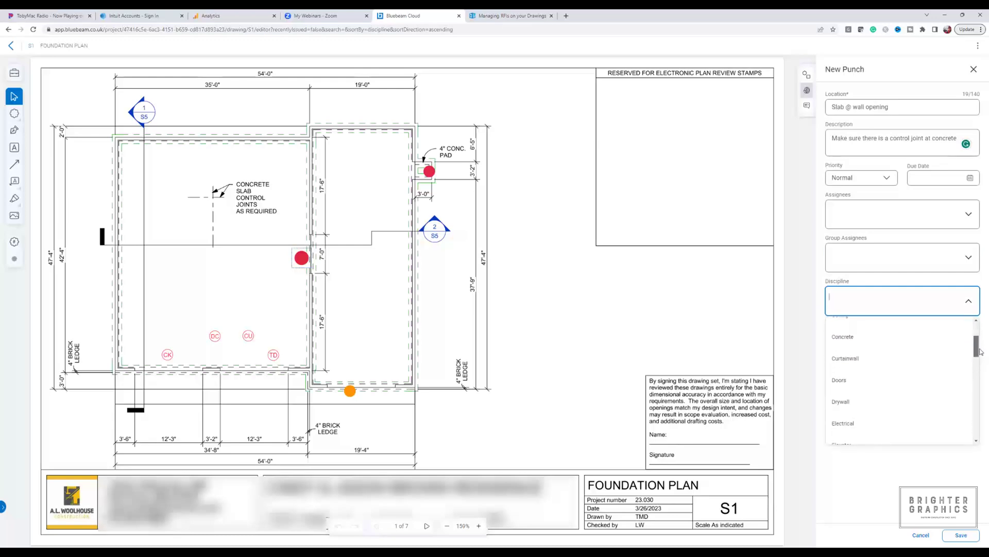
left_click(866, 349)
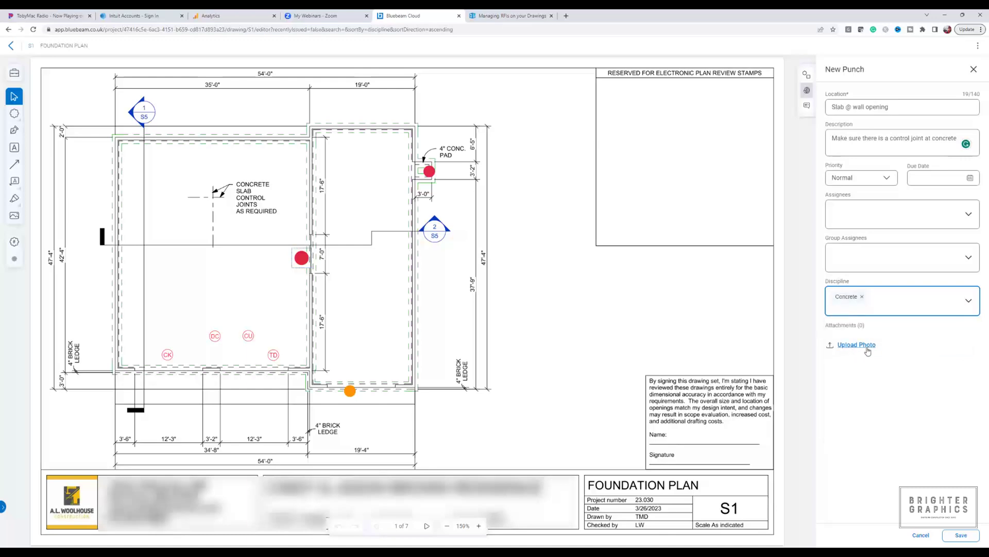
left_click(961, 536)
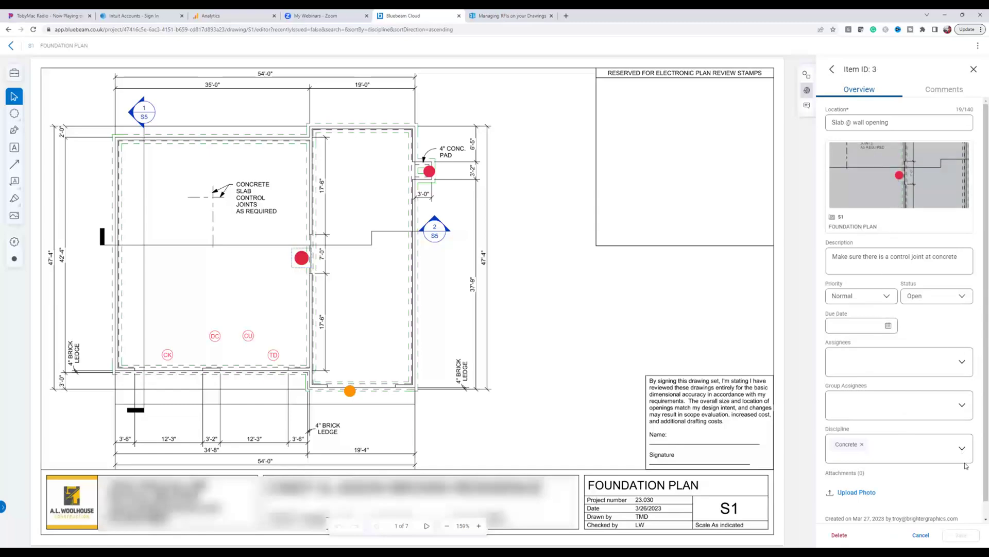
Review the saved punch item's overview and comments, and close its details
scroll(972, 483, "down", 1)
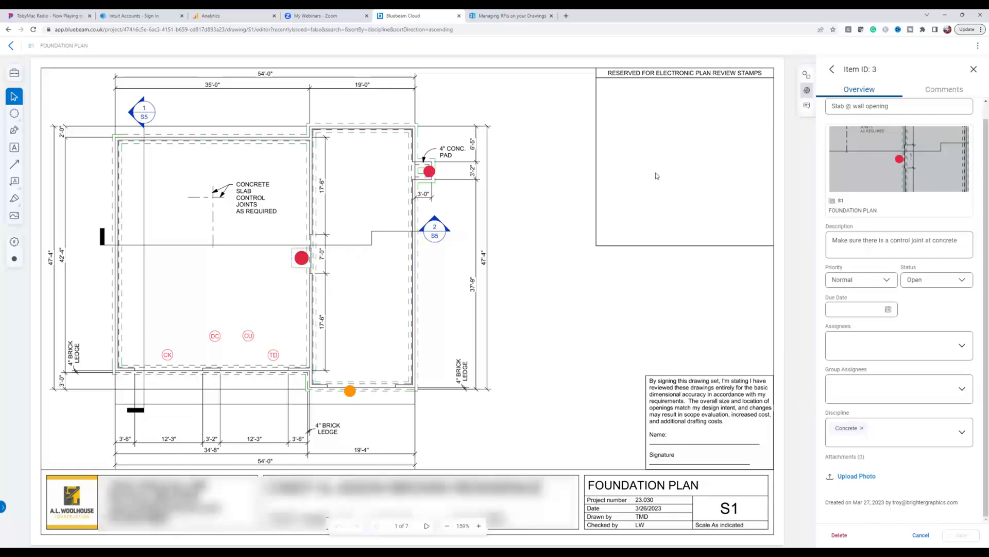
left_click(945, 91)
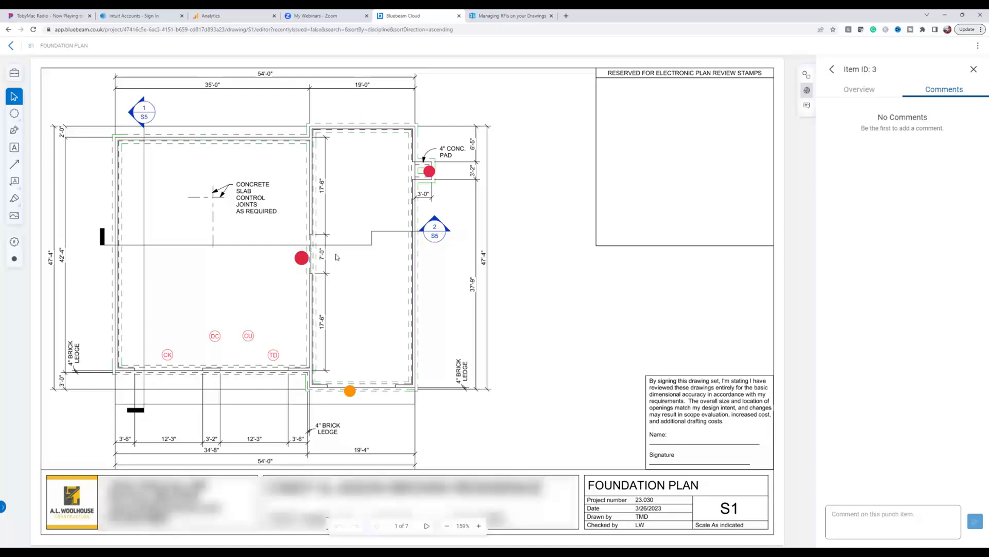
left_click(974, 70)
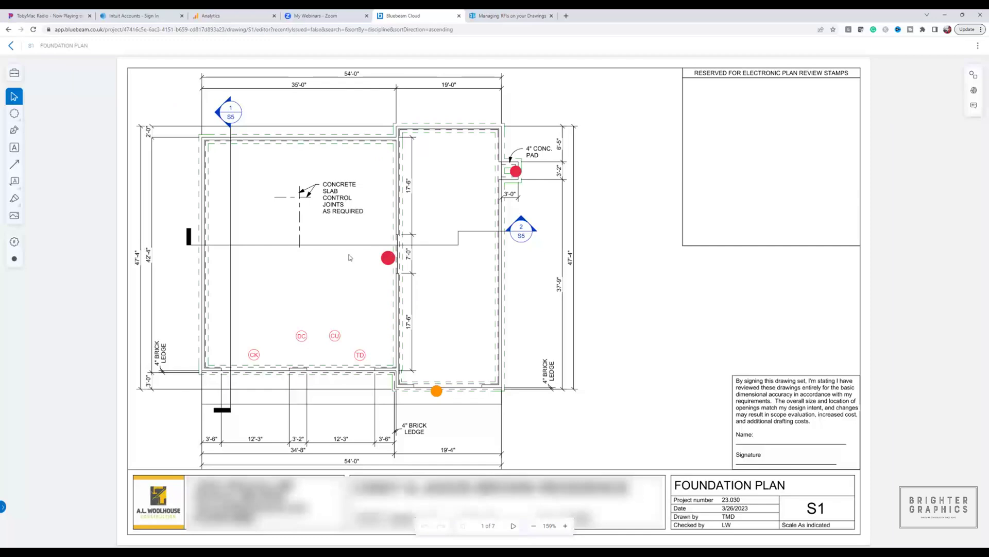
Leave the Foundation Plan and switch the Brown Garage project to Map View
left_click(12, 48)
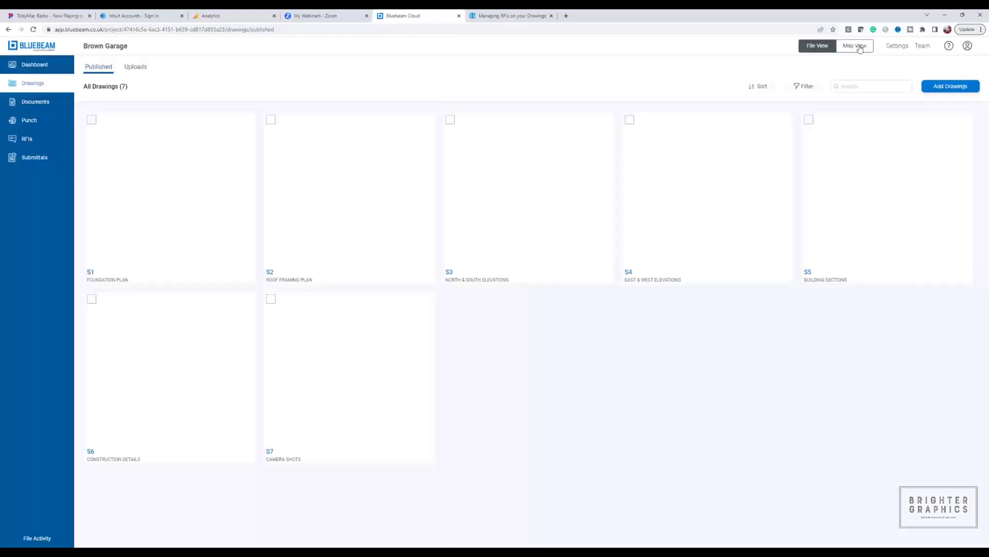
left_click(854, 46)
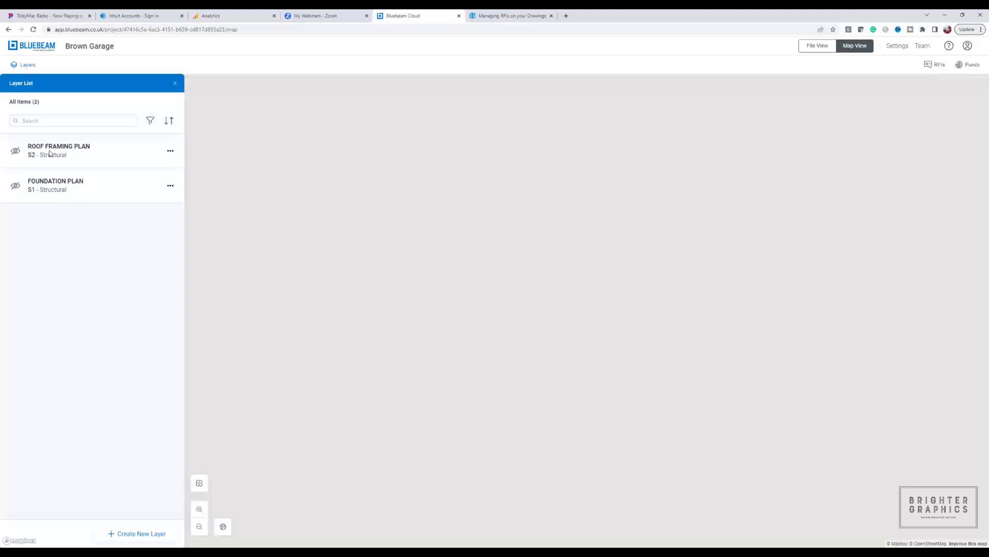
Show the Foundation Plan layer on the map and examine how the building and its punch markers sit on the site
left_click(50, 185)
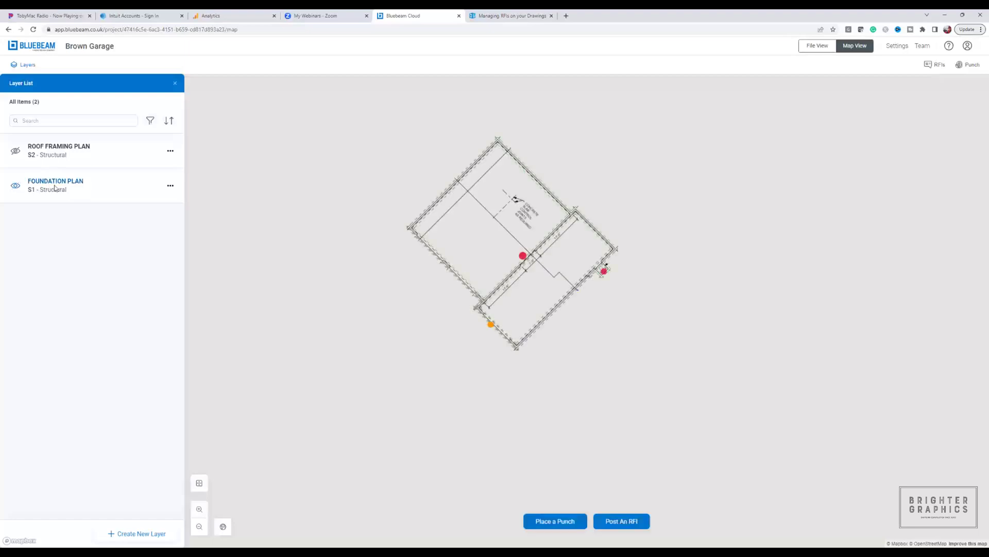
scroll(392, 323, "down", 5)
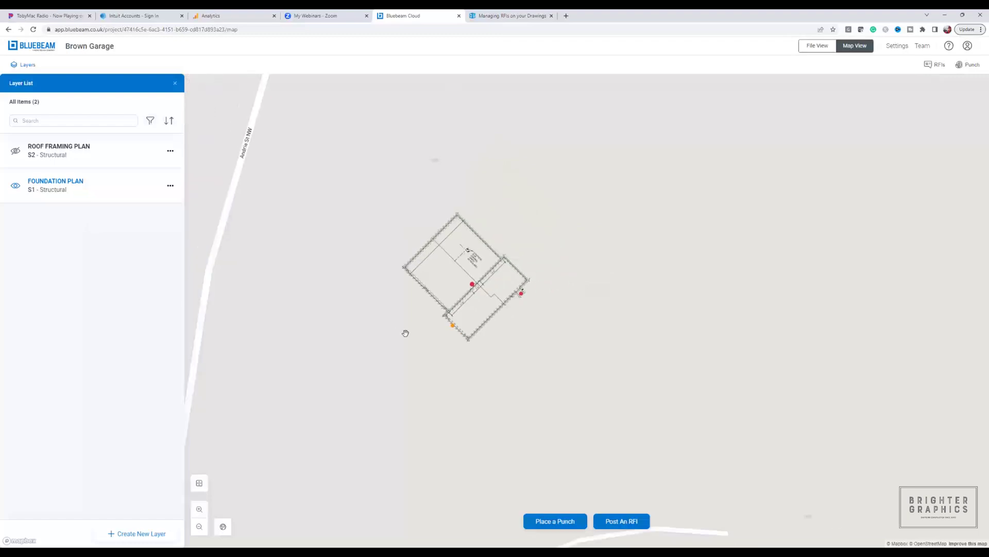
scroll(406, 333, "down", 3)
scroll(404, 333, "up", 2)
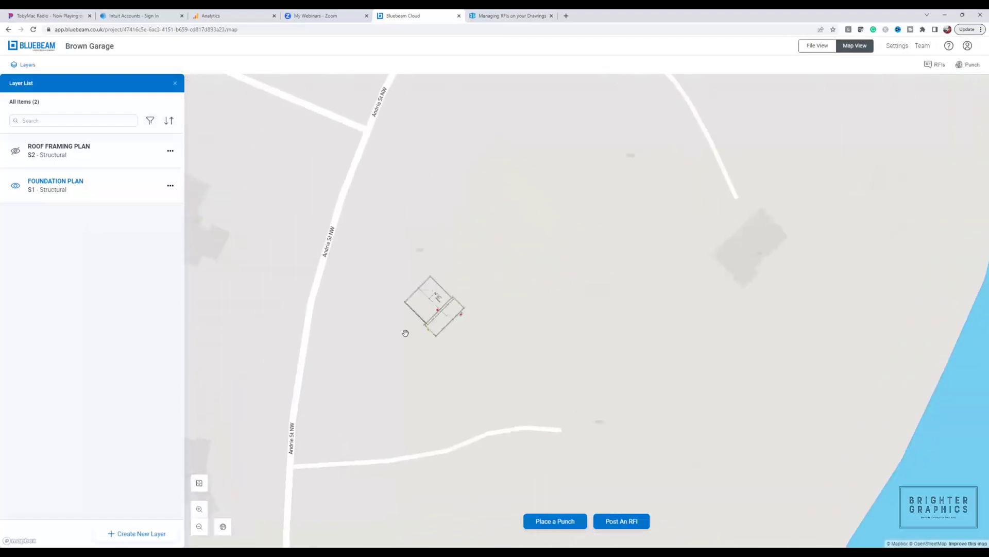
scroll(410, 304, "up", 3)
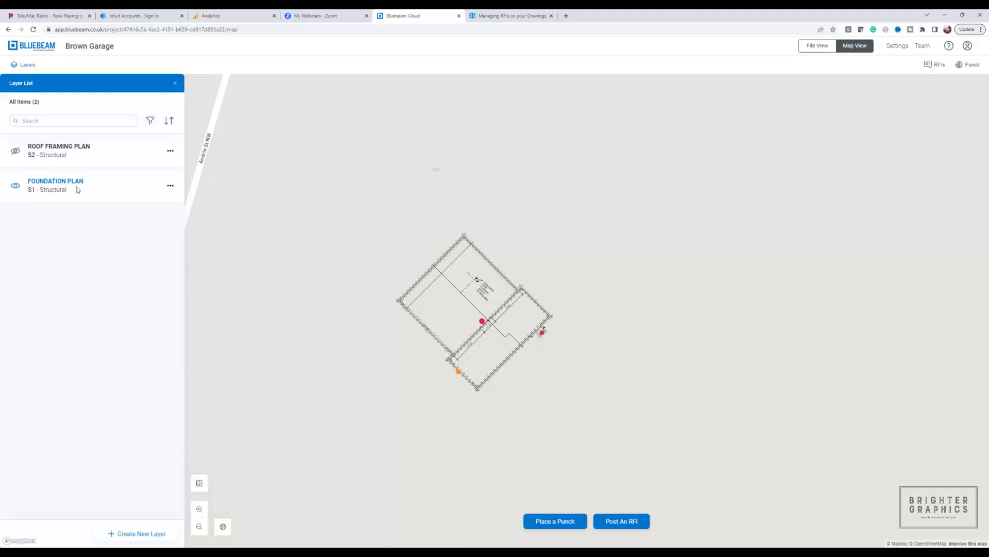
scroll(489, 348, "up", 2)
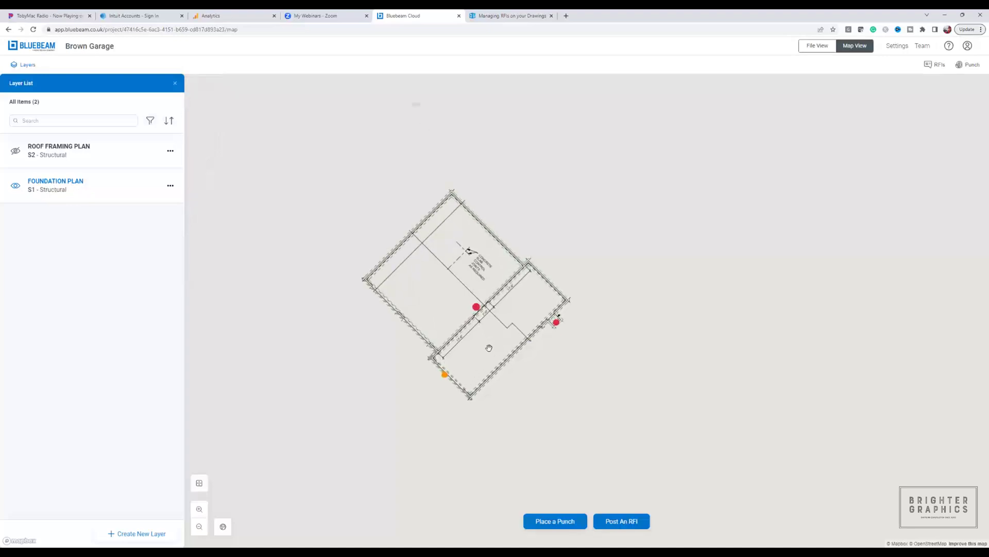
scroll(489, 348, "up", 1)
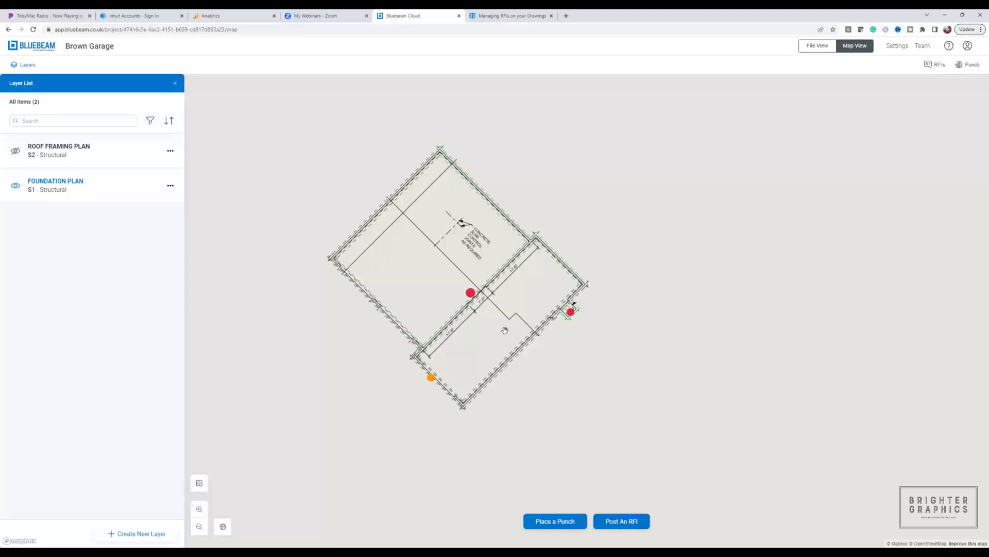
Toggle between the Foundation Plan and Roof Framing Plan layers for comparison, leaving only the Roof Framing Plan shown
left_click(51, 153)
left_click(51, 189)
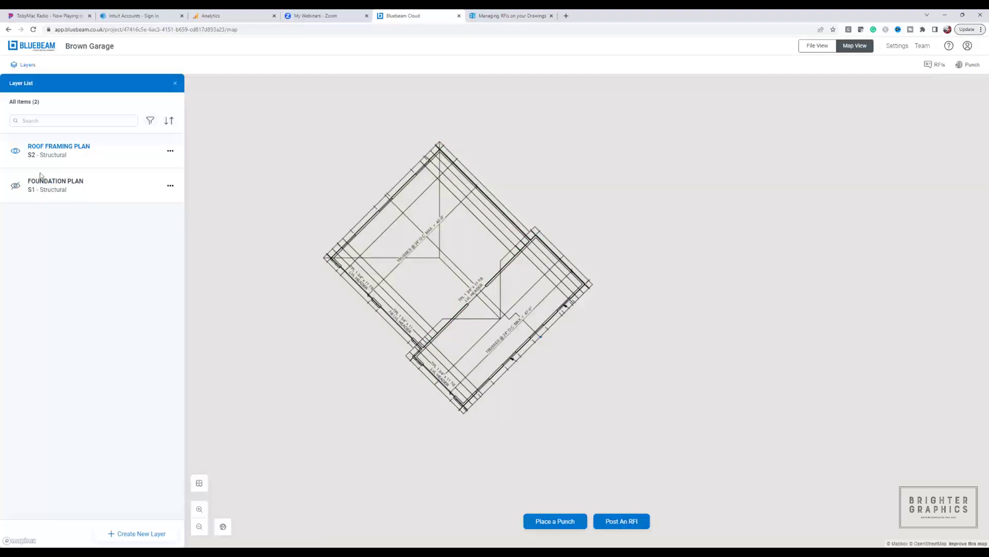
left_click(42, 179)
left_click(43, 153)
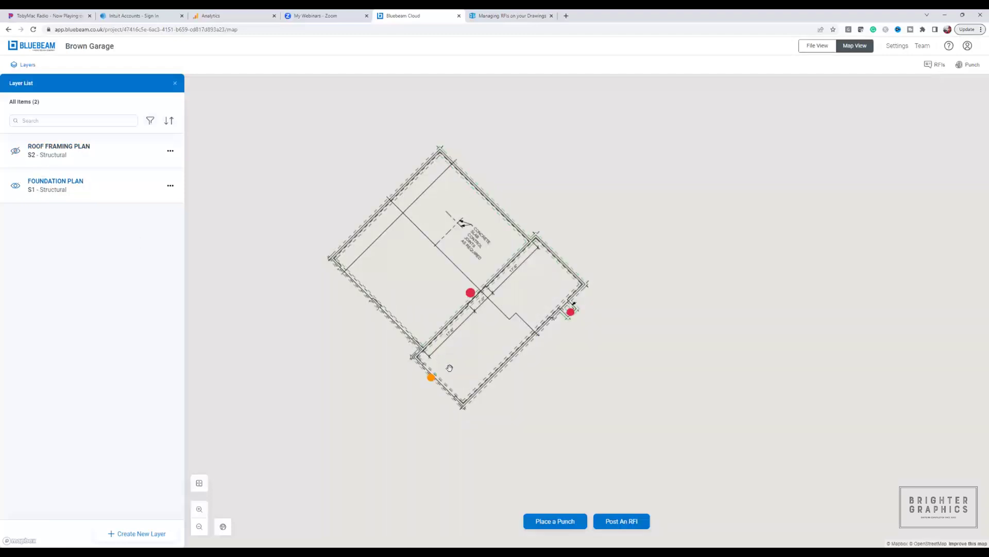
left_click(59, 153)
left_click(52, 186)
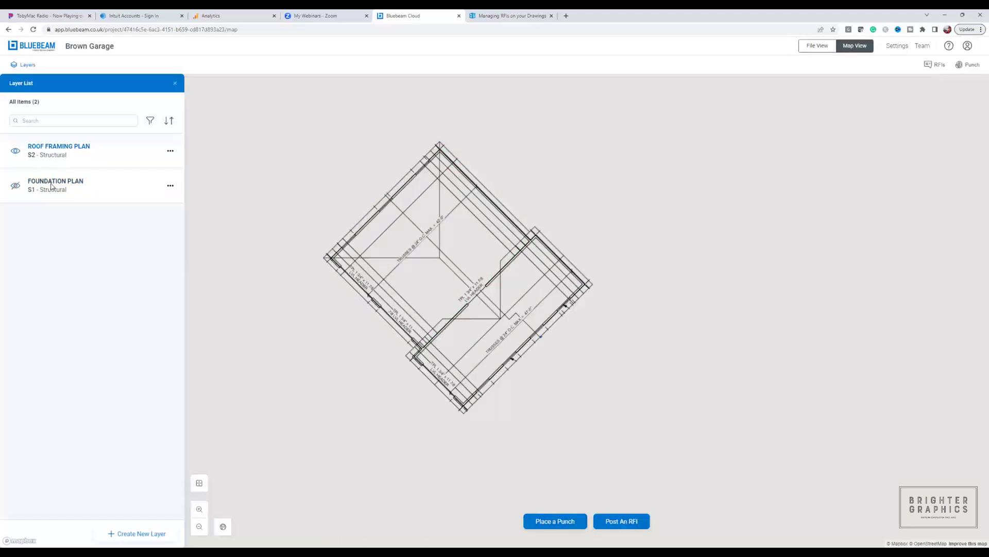
Place a punch on the S2 Roof Framing Plan where the two roofs join, and set its location to "Roof join"
left_click(556, 522)
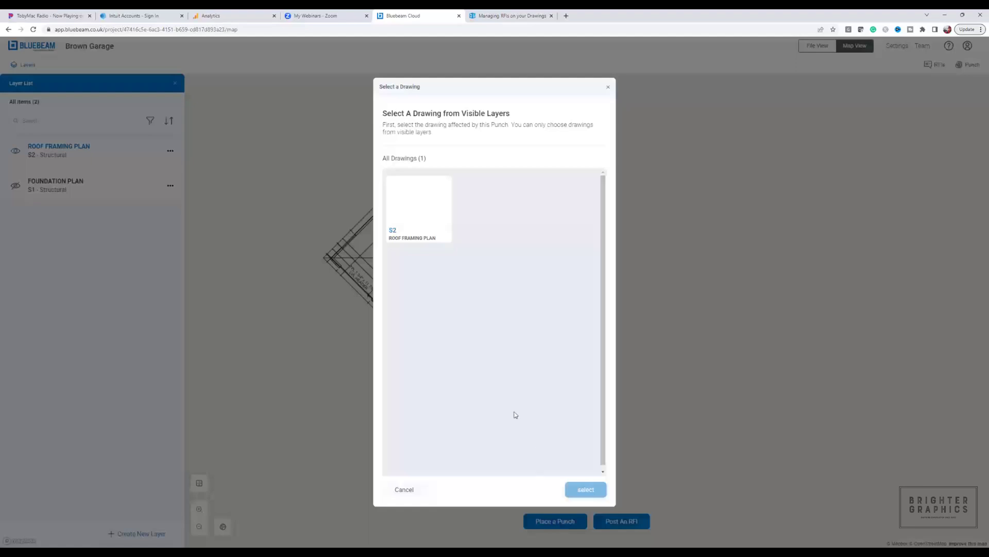
left_click(422, 211)
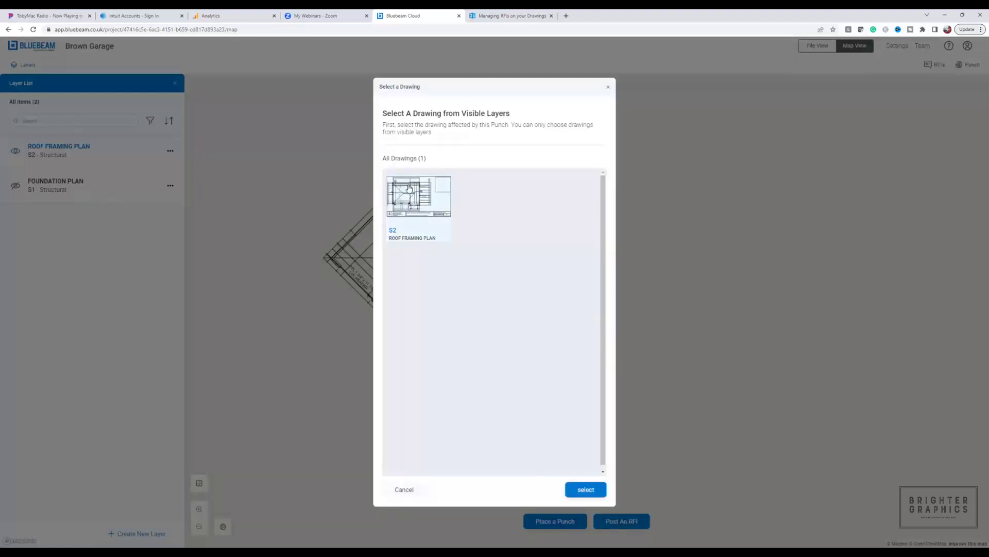
left_click(580, 489)
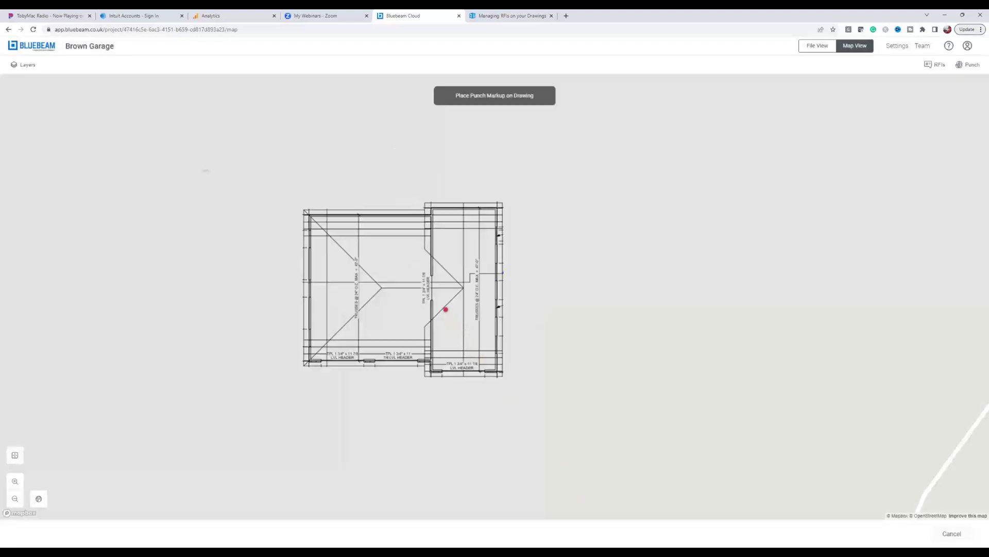
left_click(442, 293)
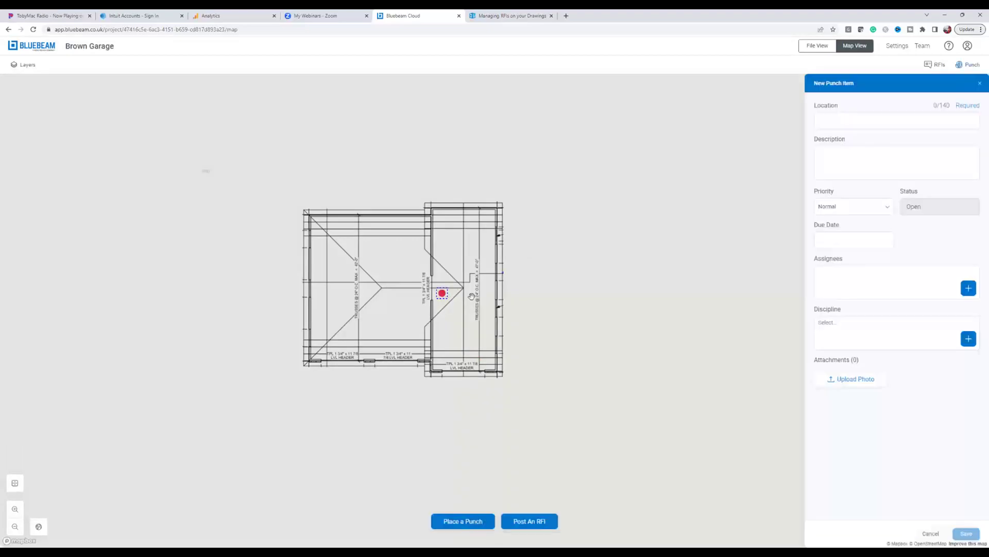
left_click(836, 122)
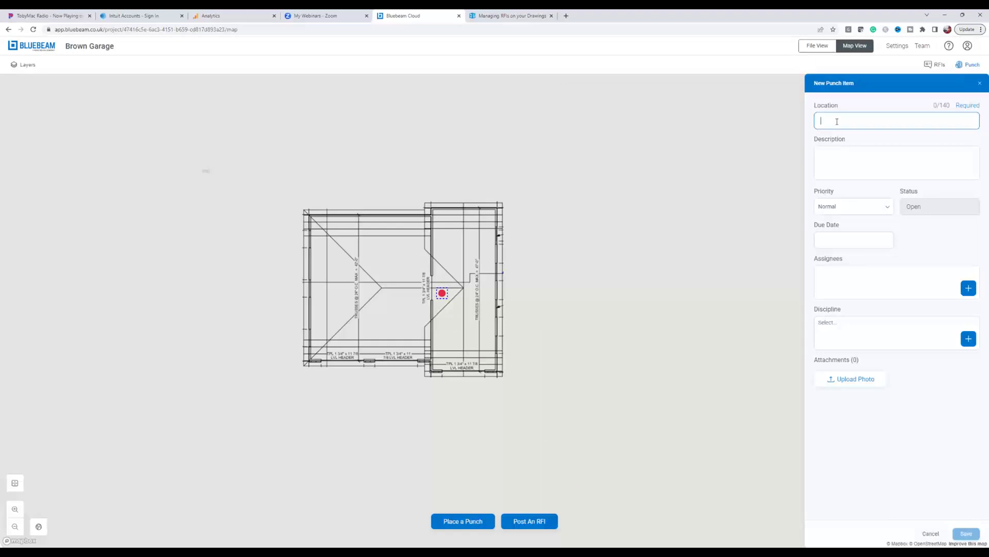
type("Roof join")
Enter the description "hand frame where roof meets perpendicular roof" for the punch item, correcting its spelling and grammar
left_click(833, 156)
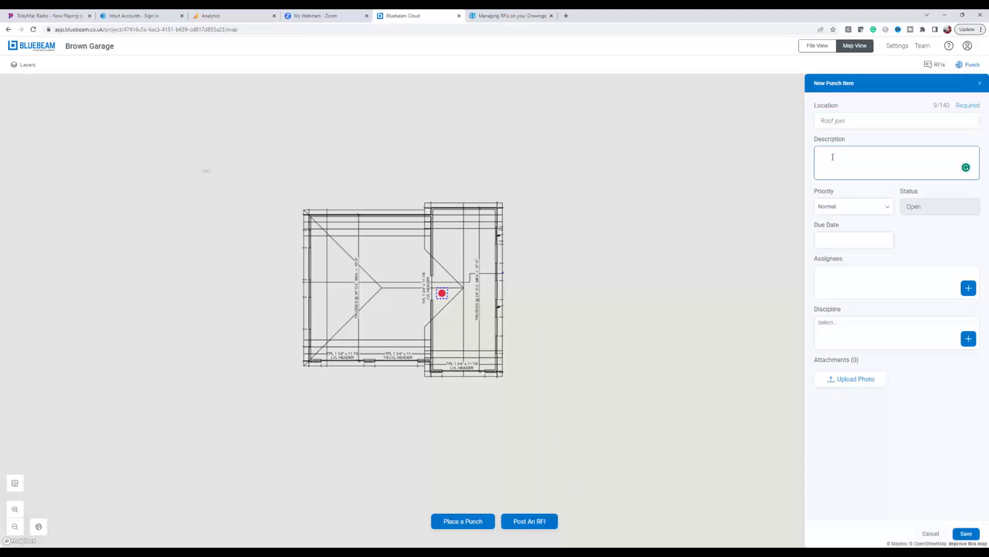
type("hand framing")
type("m")
type("e where")
type(" roof mee")
type("t per")
type("pendiculear roof")
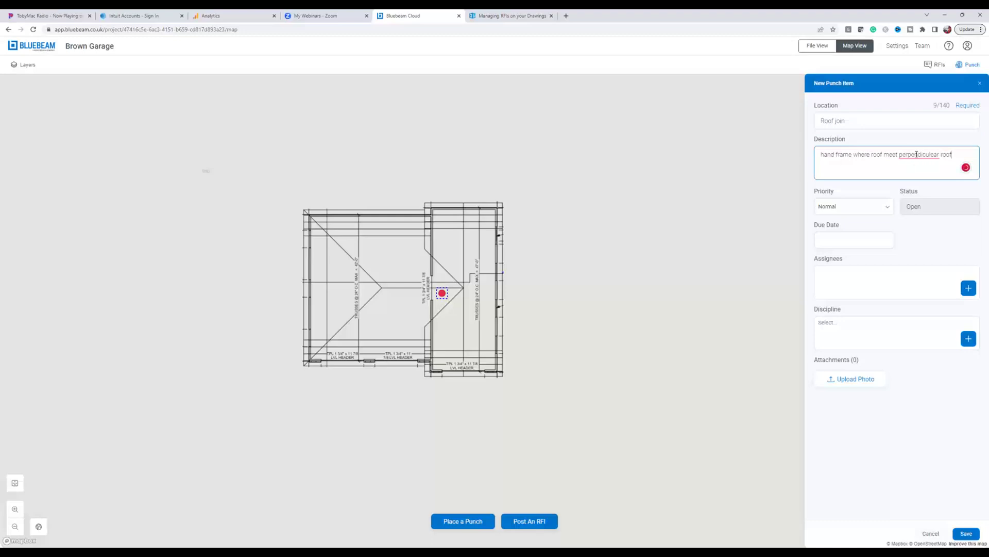
right_click(916, 154)
left_click(929, 155)
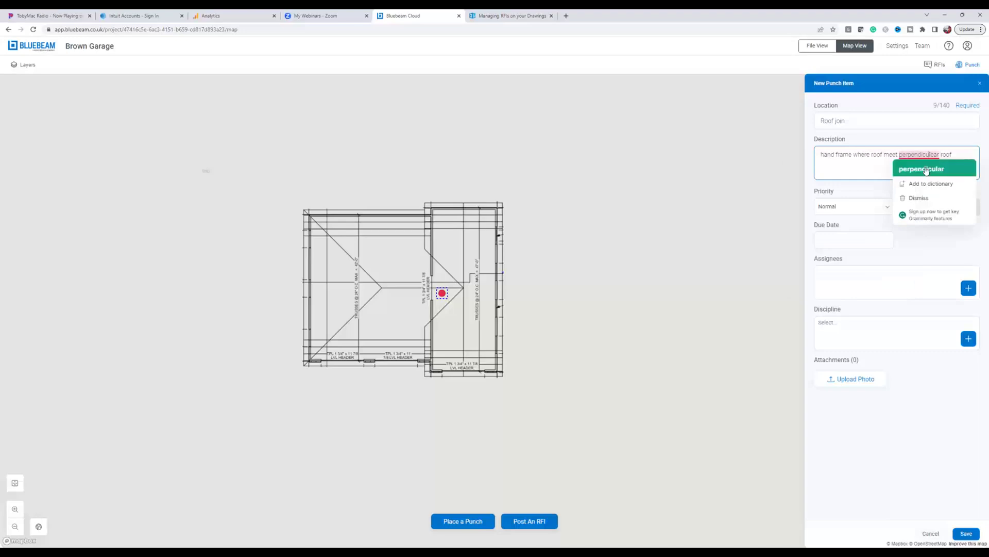
left_click(926, 169)
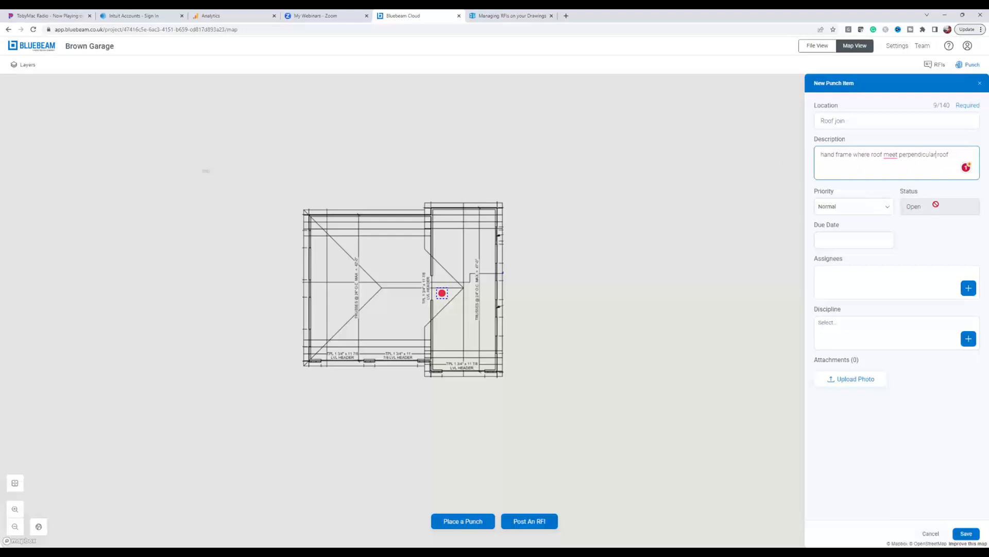
mouse_move(897, 156)
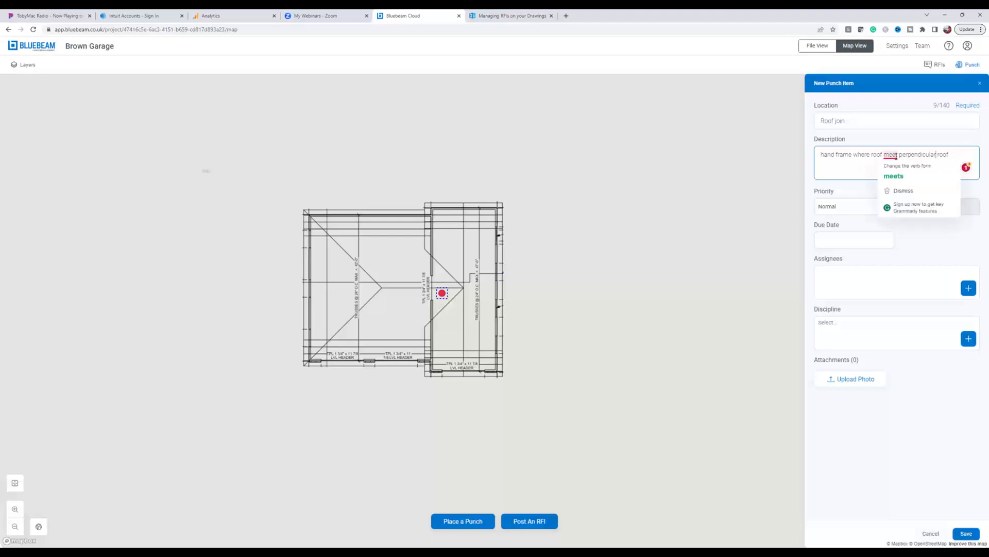
left_click(895, 177)
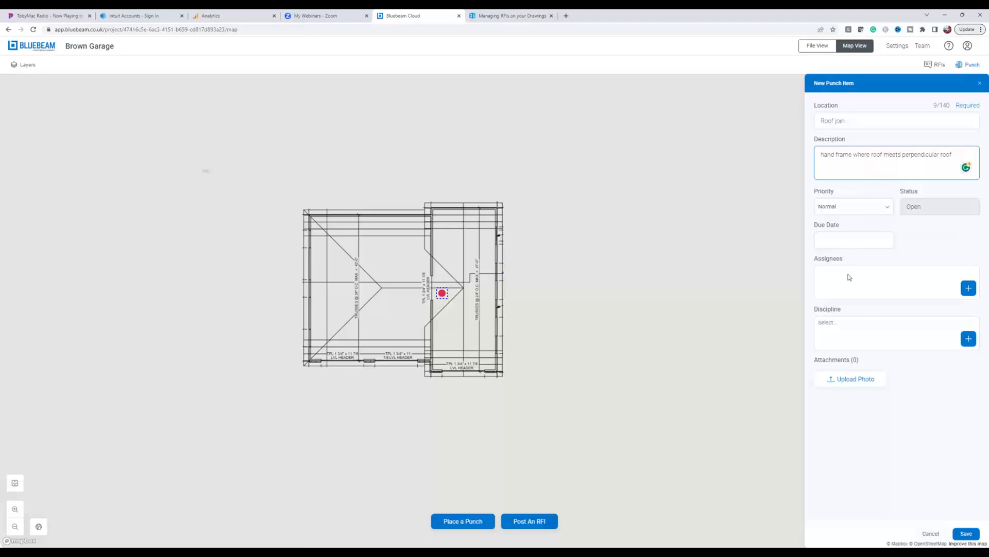
Set the punch item's discipline to Carpentry and save the item
left_click(906, 332)
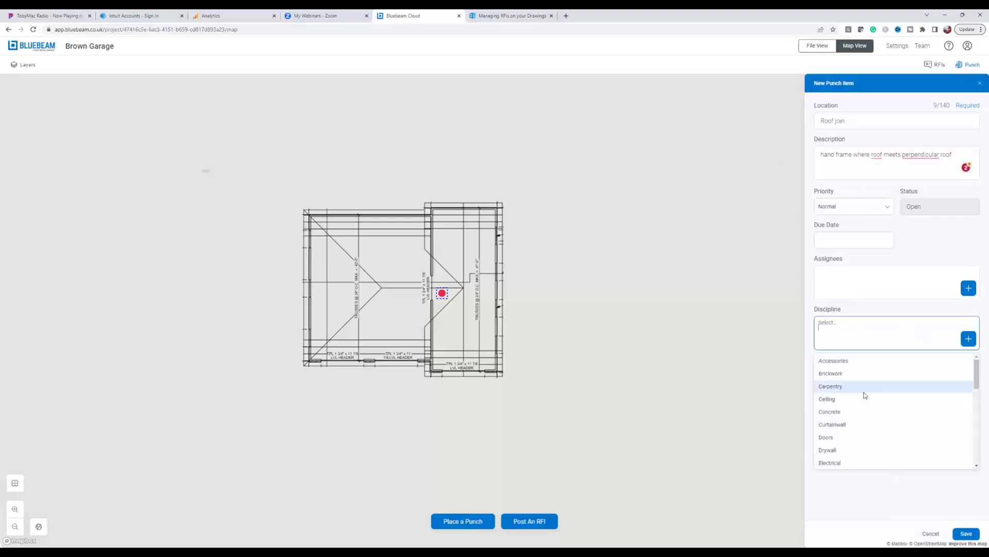
left_click(849, 387)
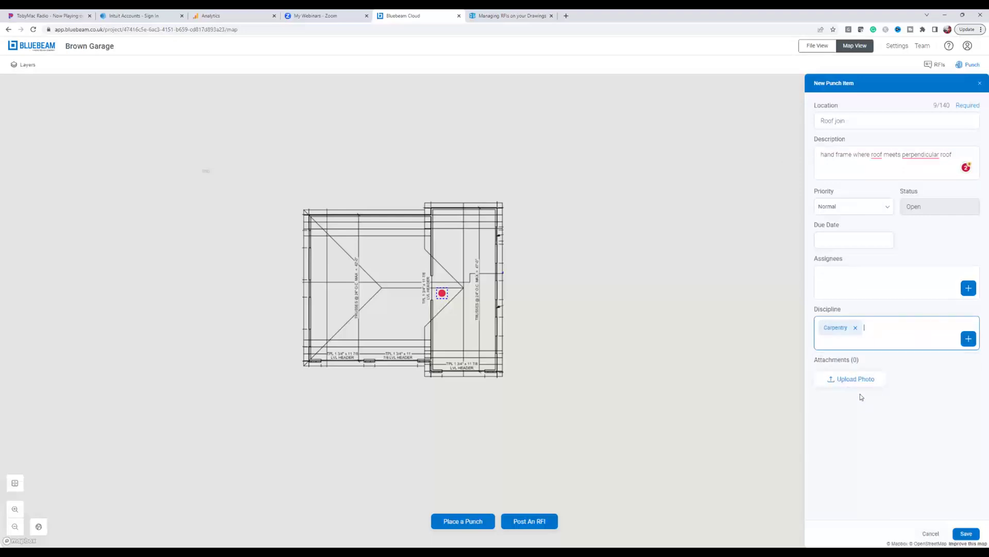
left_click(966, 535)
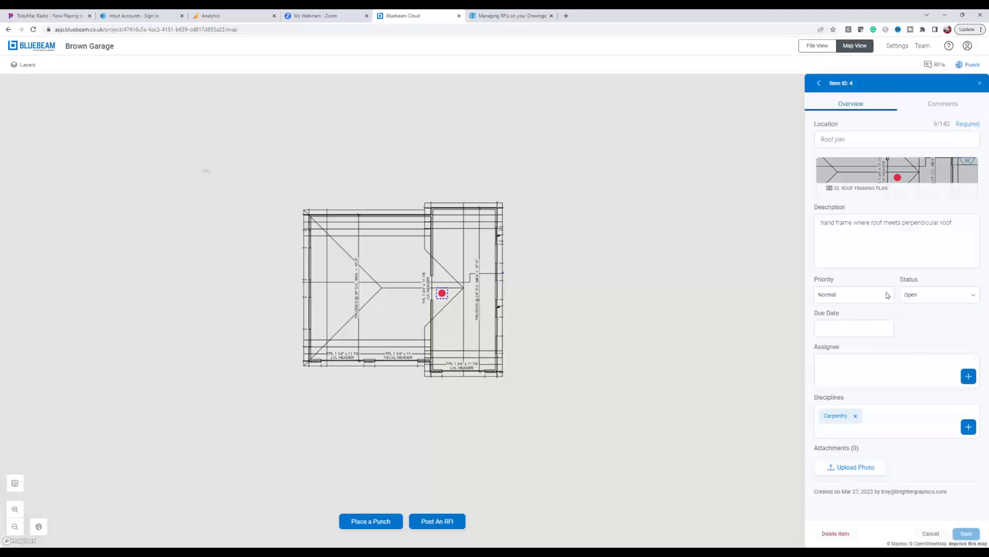
Close the saved punch item's details, leave Map View and open the Brown Garage project's dashboard
left_click(981, 84)
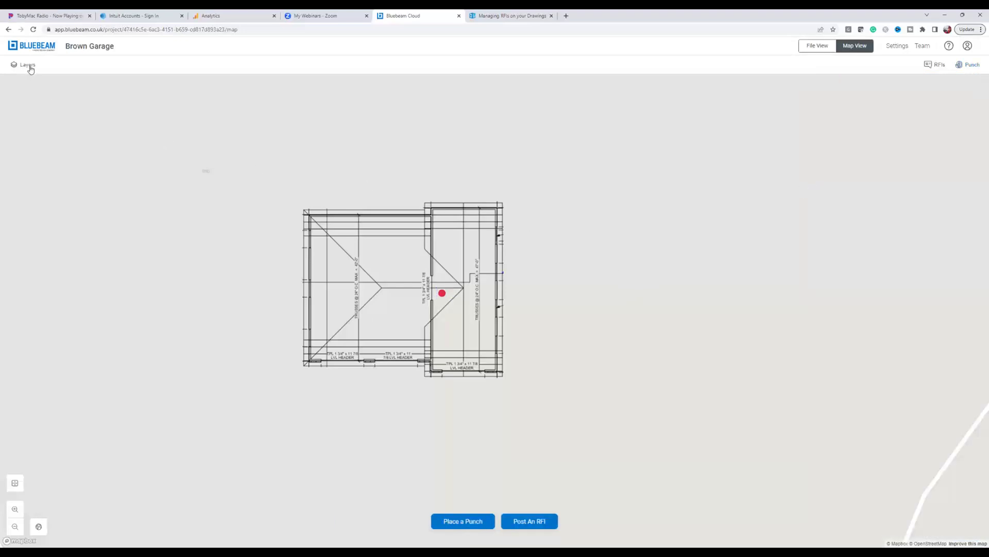
left_click(9, 29)
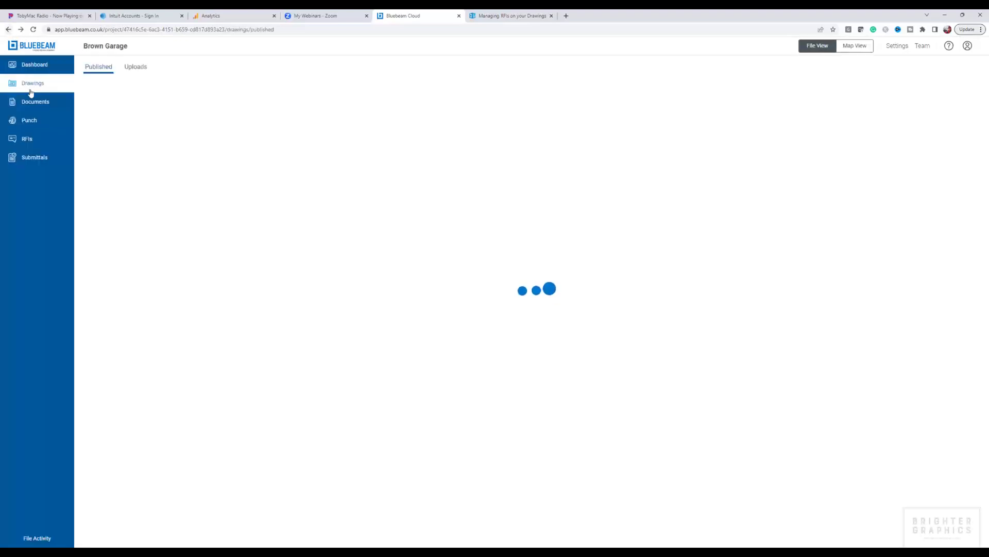
left_click(33, 67)
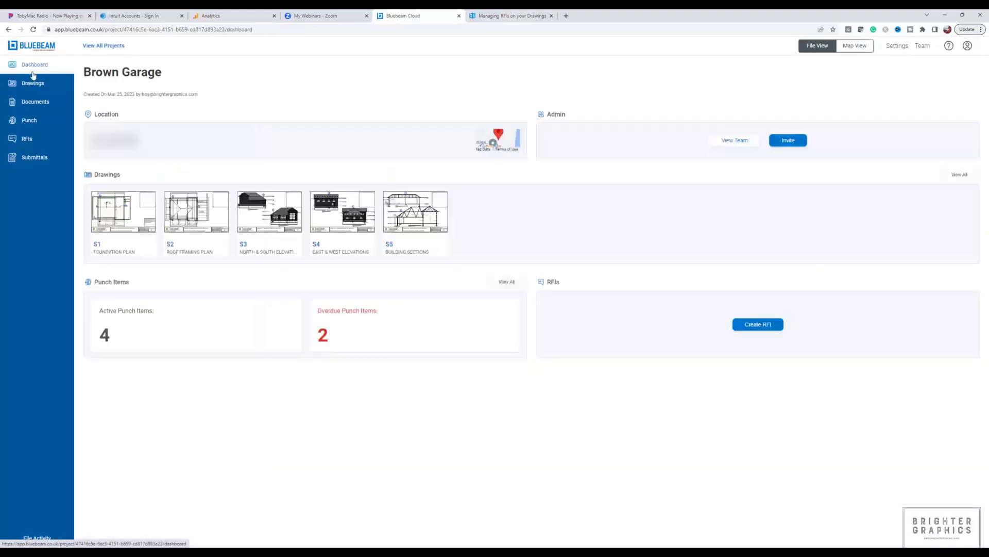